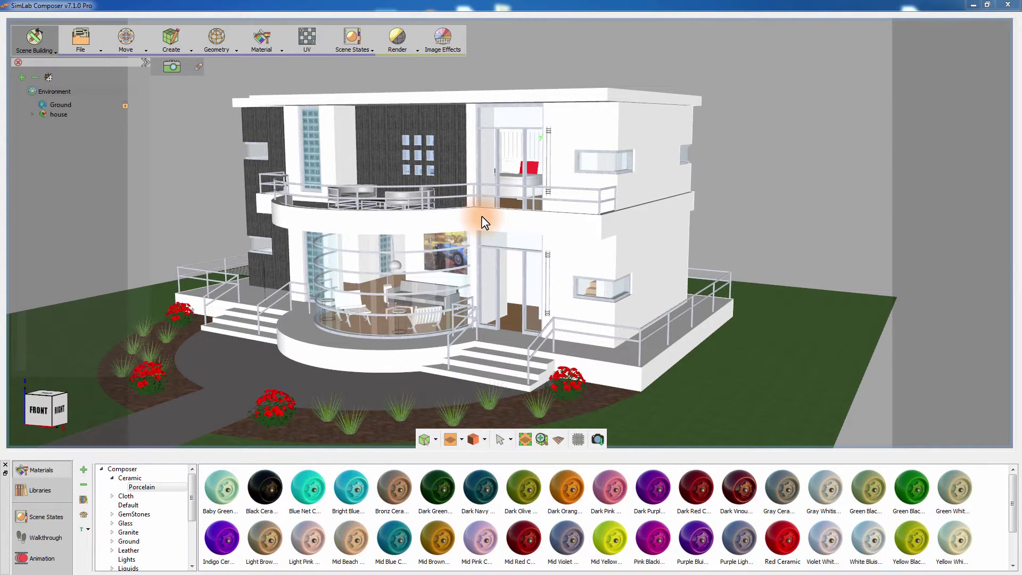
- Examine the house from outside and the upstairs bedroom interior around the bed
{"action": "left_click_drag", "start_coordinate": [482, 218], "coordinate": [475, 157]}
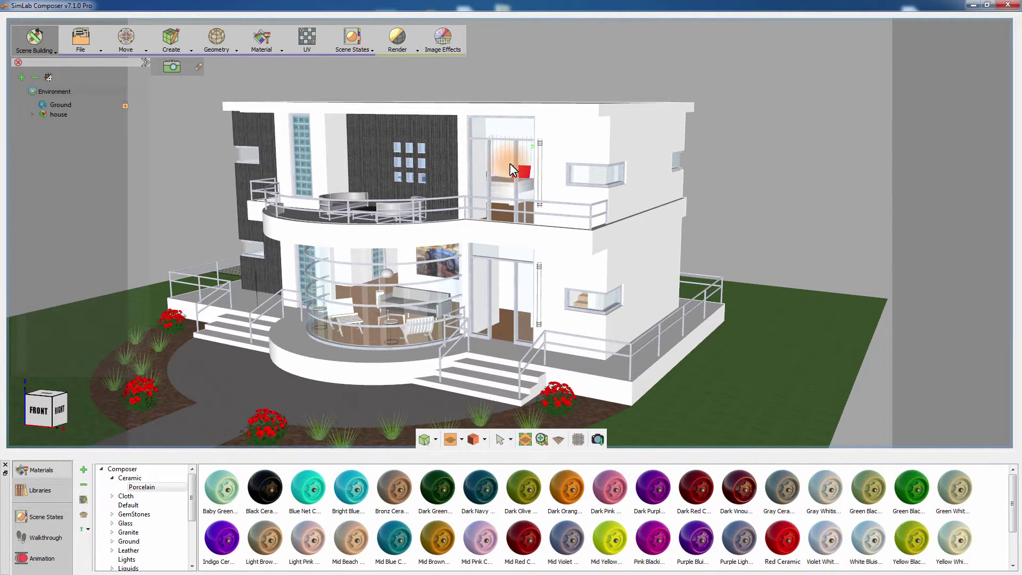
{"action": "scroll", "coordinate": [510, 213], "scroll_direction": "up", "scroll_amount": 4}
{"action": "left_click_drag", "start_coordinate": [509, 244], "coordinate": [495, 254]}
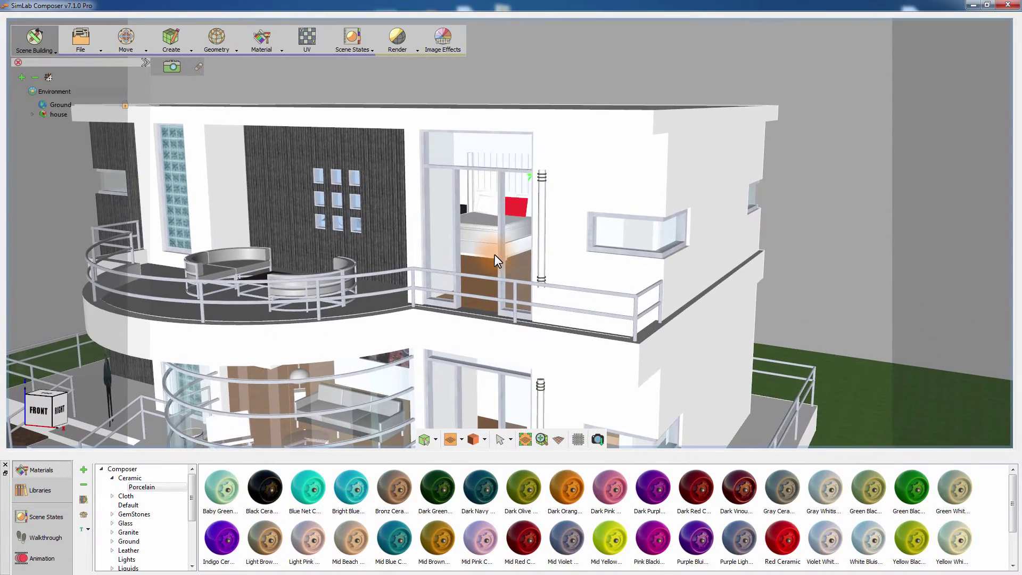
{"action": "scroll", "coordinate": [505, 264], "scroll_direction": "up", "scroll_amount": 4}
{"action": "left_click_drag", "start_coordinate": [493, 190], "coordinate": [548, 218]}
{"action": "scroll", "coordinate": [548, 217], "scroll_direction": "up", "scroll_amount": 3}
{"action": "scroll", "coordinate": [547, 219], "scroll_direction": "down", "scroll_amount": 5}
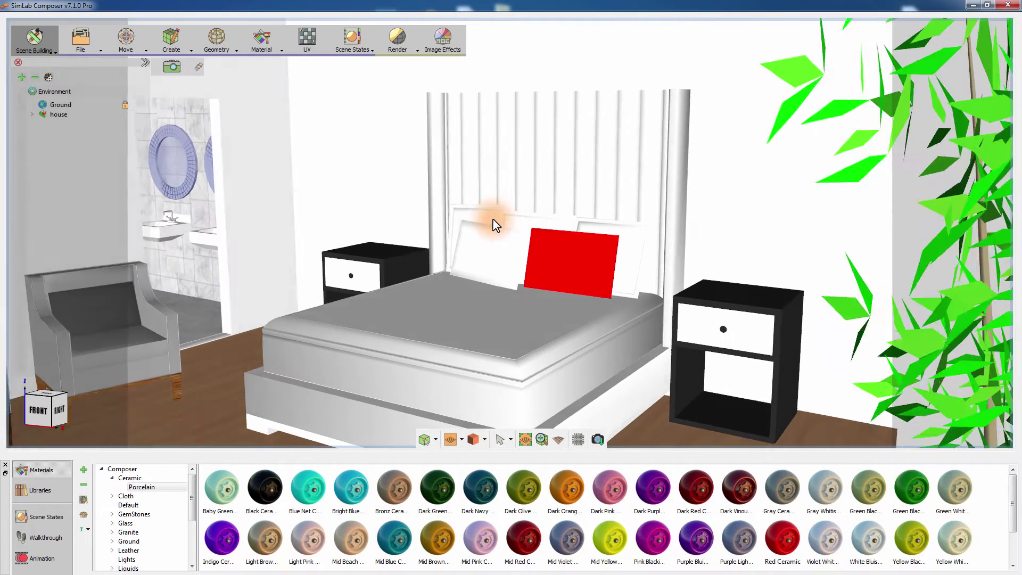
{"action": "middle_click_drag", "start_coordinate": [494, 224], "coordinate": [526, 221]}
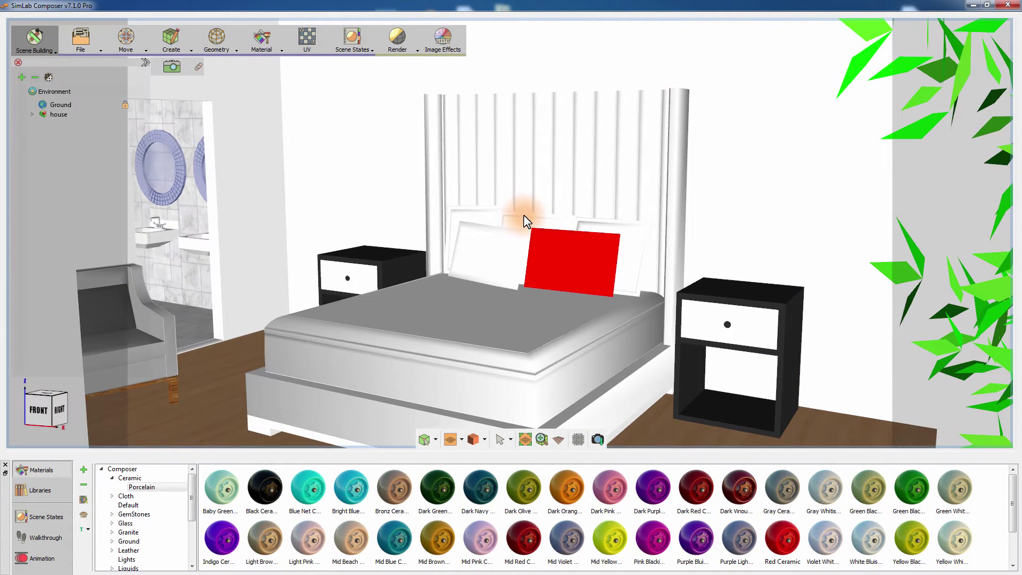
- Set the default camera's field of view to 60 for the bedroom view
{"action": "left_click", "coordinate": [172, 68]}
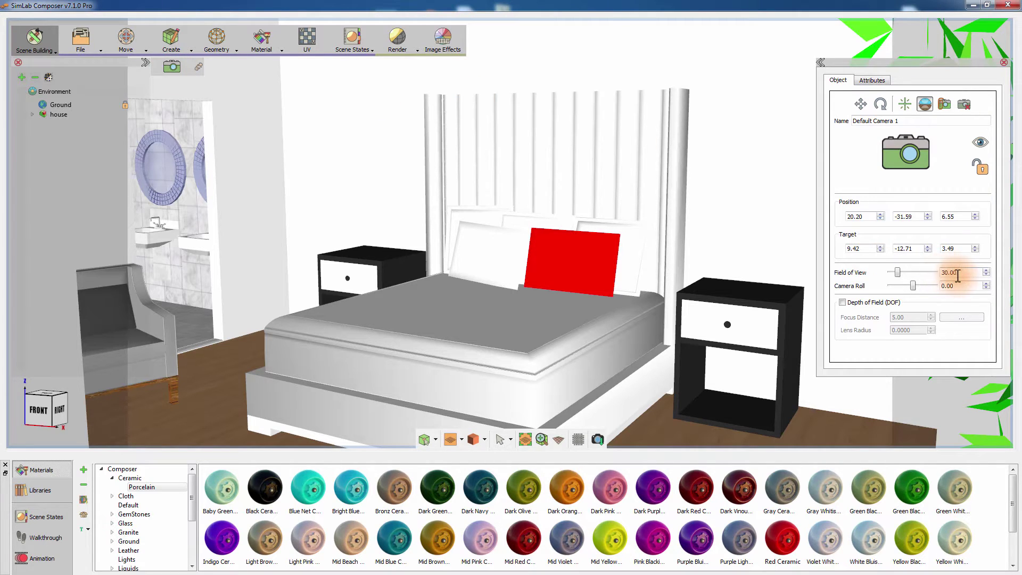
{"action": "left_click_drag", "start_coordinate": [958, 273], "coordinate": [938, 274]}
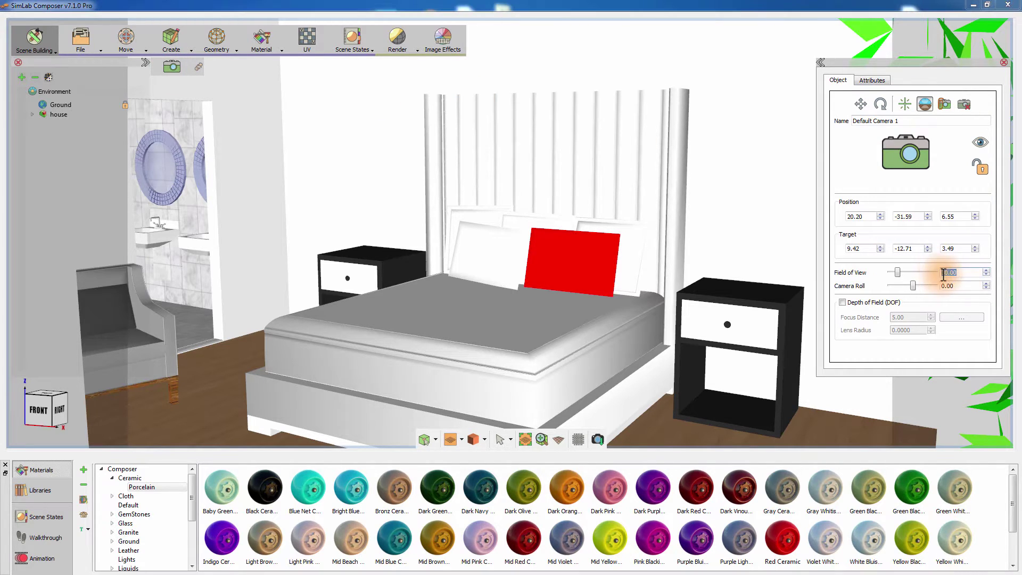
{"action": "type", "text": "60"}
{"action": "key", "text": "Return"}
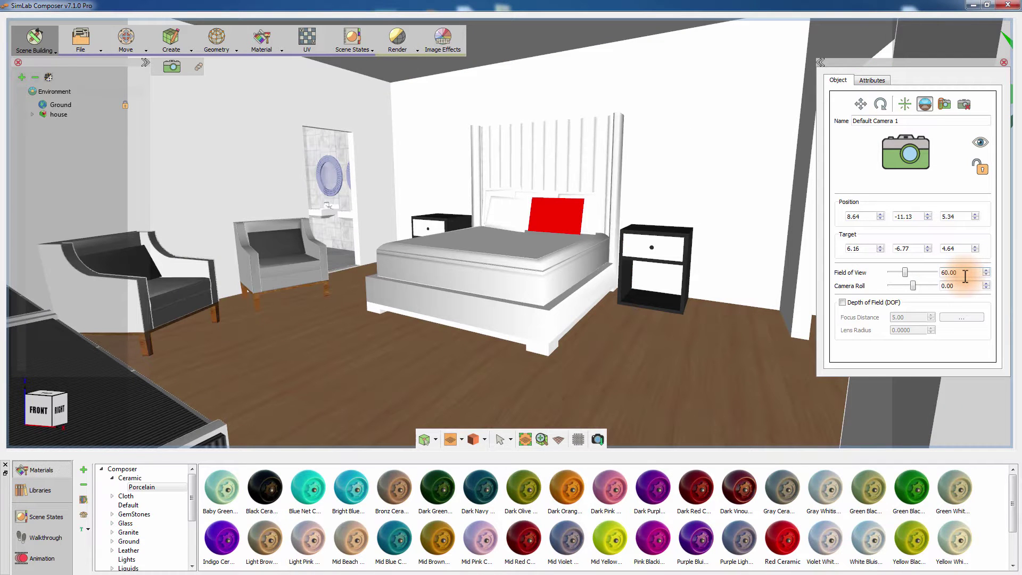
{"action": "mouse_move", "coordinate": [599, 248]}
{"action": "middle_mouse_down"}
{"action": "mouse_move", "coordinate": [567, 248]}
{"action": "mouse_move", "coordinate": [602, 248]}
{"action": "mouse_move", "coordinate": [598, 234]}
{"action": "mouse_move", "coordinate": [583, 245]}
{"action": "middle_mouse_up"}
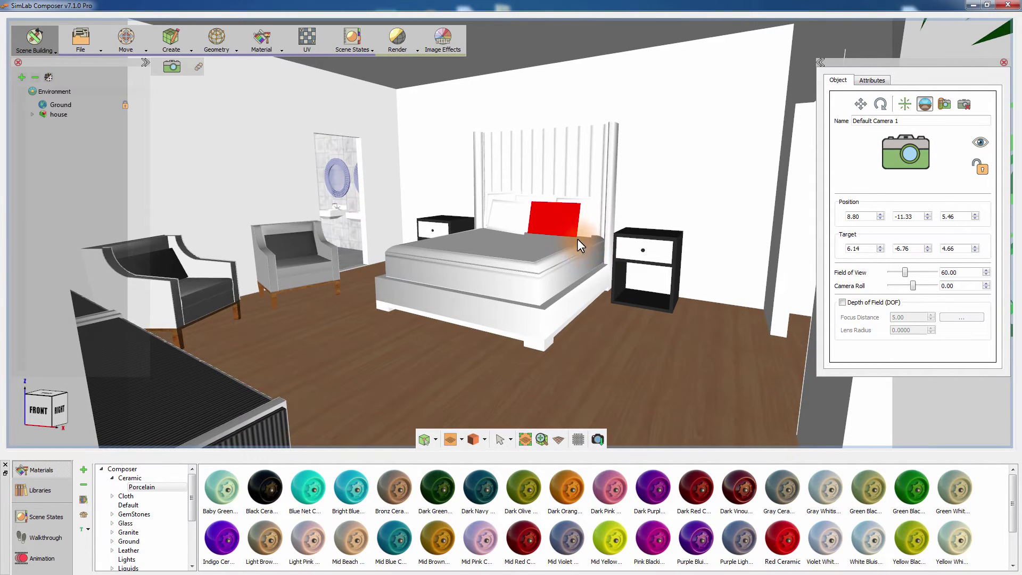
- Switch the advanced rendering mode to Interior Renderer
{"action": "left_click", "coordinate": [401, 44]}
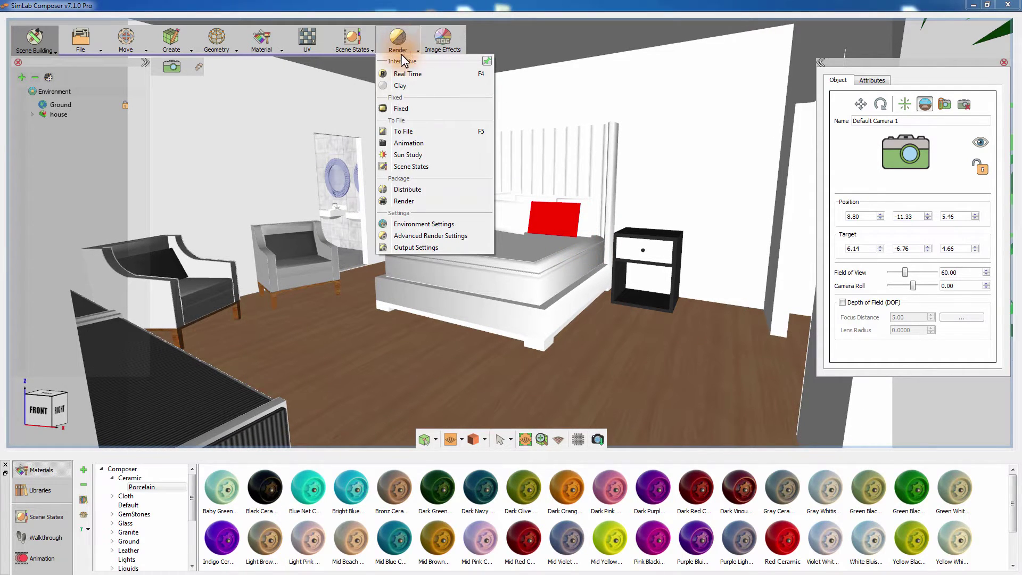
{"action": "left_click", "coordinate": [425, 236]}
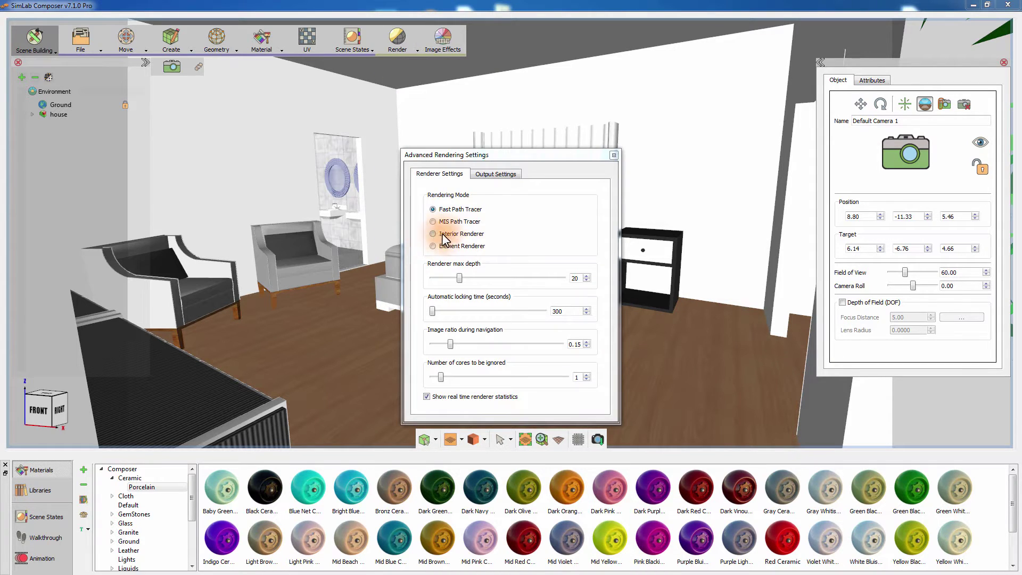
{"action": "left_click", "coordinate": [452, 234]}
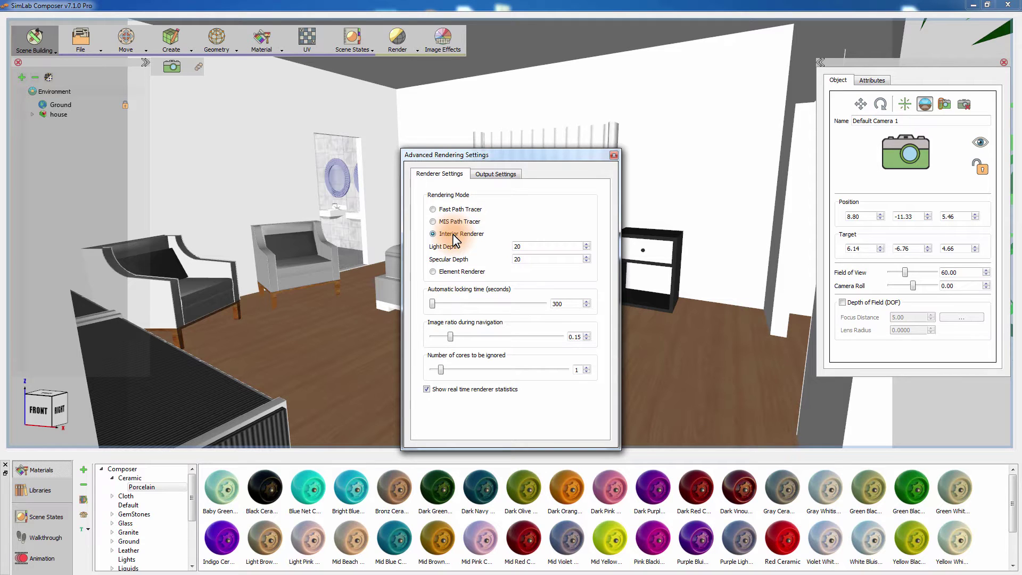
{"action": "left_click", "coordinate": [614, 156]}
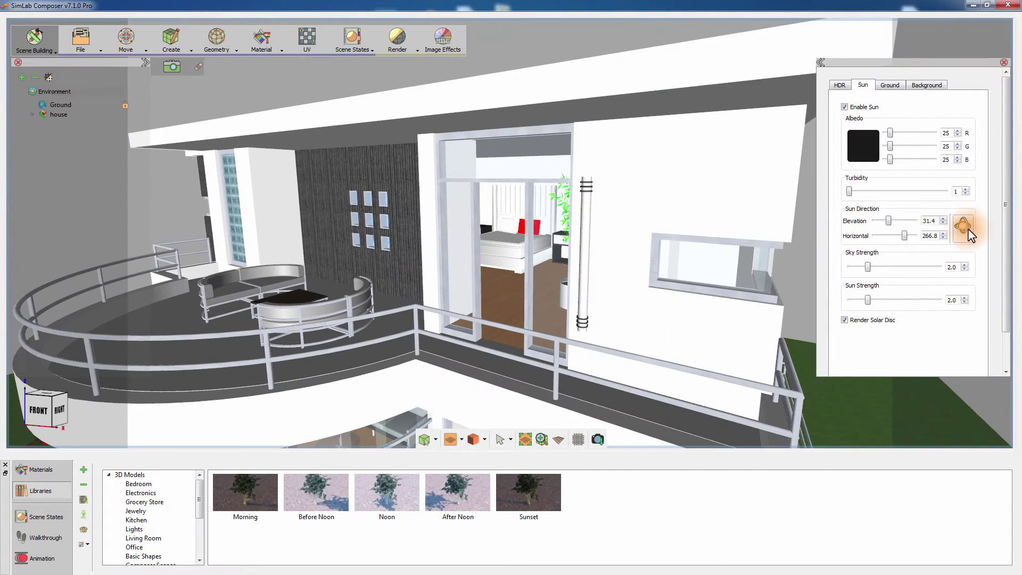
- Rotate the sun direction interactively to about 25.9 elevation and 290.9 horizontal, and accept it
{"action": "left_click", "coordinate": [964, 225]}
{"action": "middle_click_drag", "start_coordinate": [581, 175], "coordinate": [606, 216]}
{"action": "left_click_drag", "start_coordinate": [515, 226], "coordinate": [535, 231]}
{"action": "mouse_move", "coordinate": [563, 252]}
{"action": "middle_mouse_down"}
{"action": "mouse_move", "coordinate": [561, 291]}
{"action": "mouse_move", "coordinate": [564, 241]}
{"action": "mouse_move", "coordinate": [567, 249]}
{"action": "middle_mouse_up"}
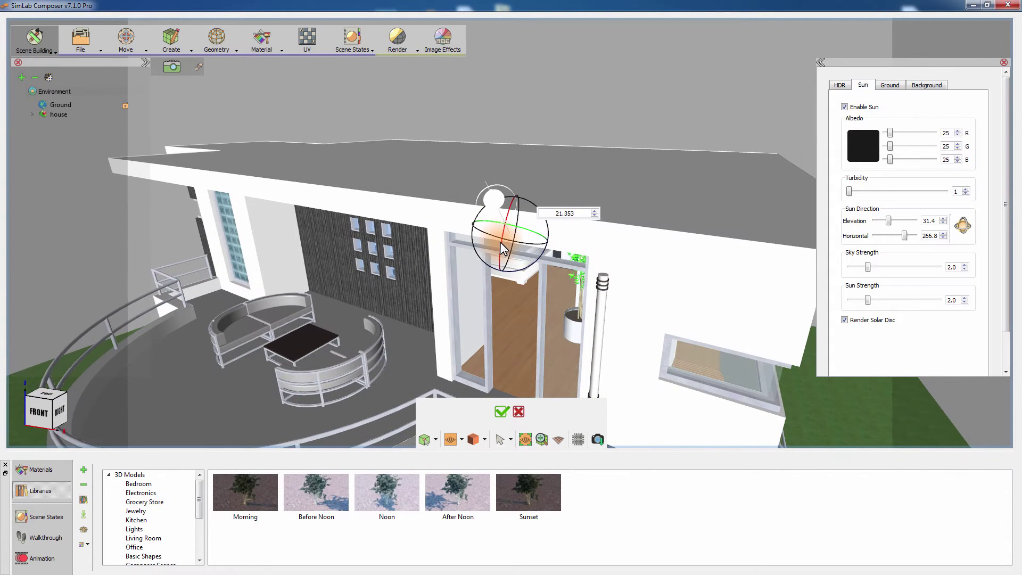
{"action": "left_click_drag", "start_coordinate": [500, 243], "coordinate": [500, 248]}
{"action": "middle_click_drag", "start_coordinate": [695, 284], "coordinate": [677, 283]}
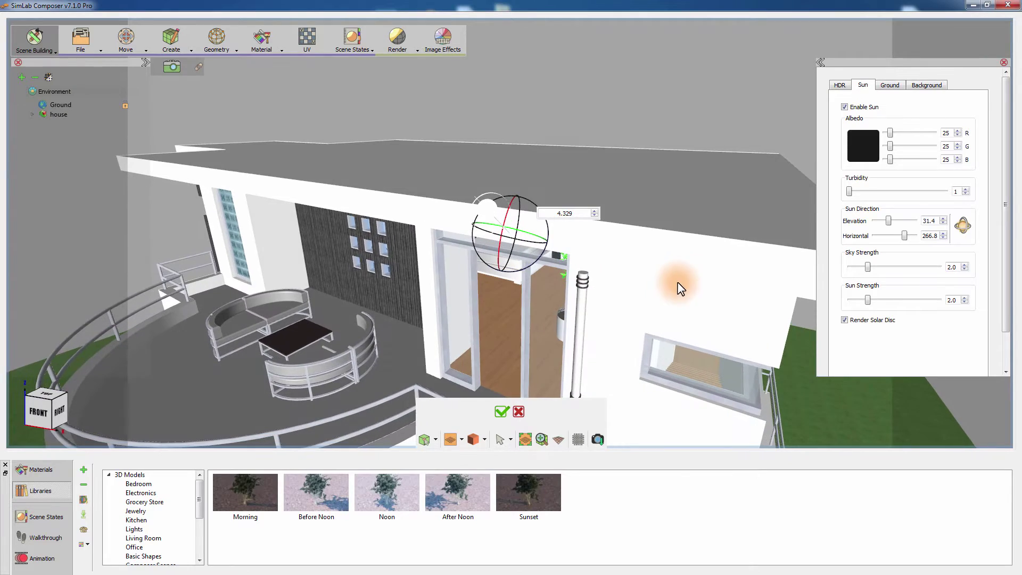
{"action": "left_click", "coordinate": [502, 412]}
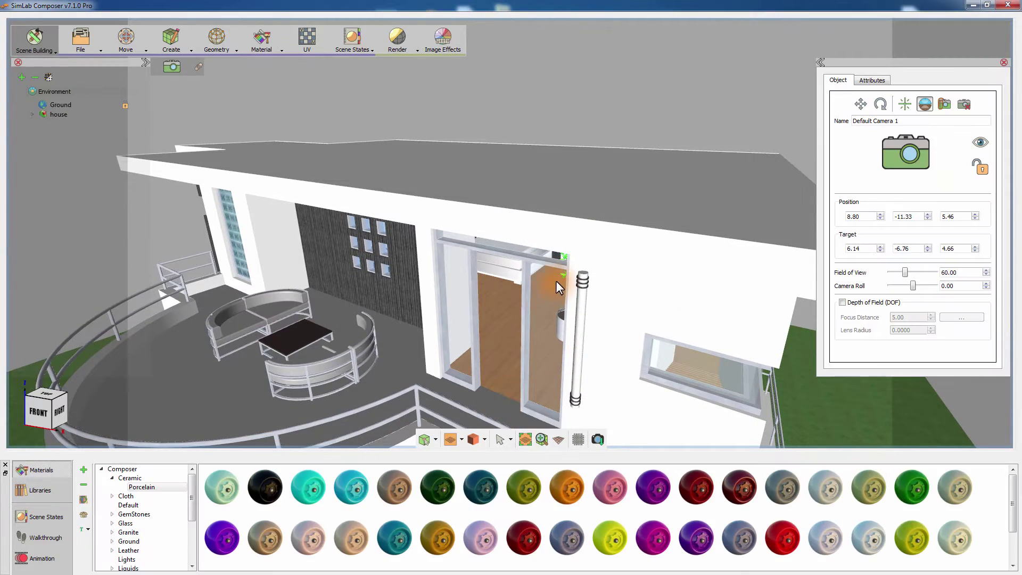
- Render the bedroom interior in real time to check how sunlight enters the room
{"action": "middle_click_drag", "start_coordinate": [556, 280], "coordinate": [563, 229]}
{"action": "scroll", "coordinate": [562, 295], "scroll_direction": "up", "scroll_amount": 5}
{"action": "middle_click_drag", "start_coordinate": [561, 295], "coordinate": [535, 307]}
{"action": "key", "text": "ctrl+r"}
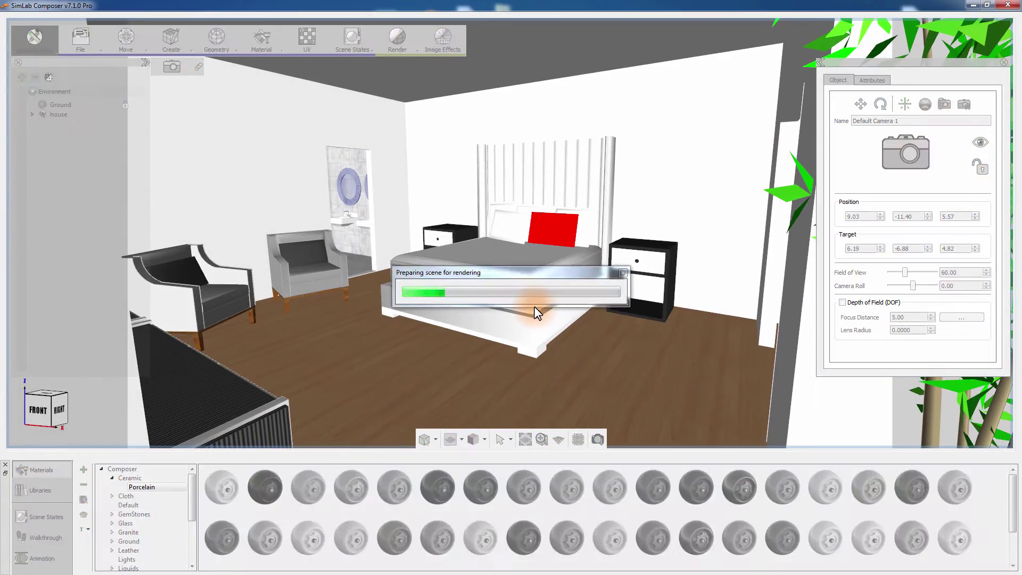
{"action": "scroll", "coordinate": [535, 308], "scroll_direction": "up", "scroll_amount": 2}
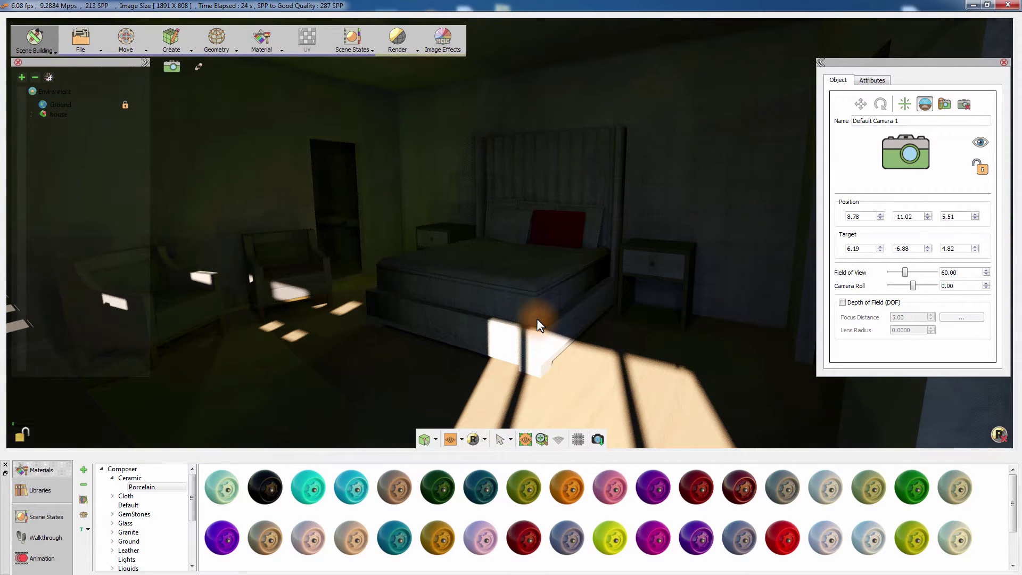
- Create a new portal light and move it about -4.77 out of the bedroom onto the balcony
{"action": "mouse_move", "coordinate": [537, 318]}
{"action": "right_mouse_down"}
{"action": "mouse_move", "coordinate": [542, 215]}
{"action": "mouse_move", "coordinate": [520, 200]}
{"action": "right_mouse_up"}
{"action": "left_click", "coordinate": [165, 40]}
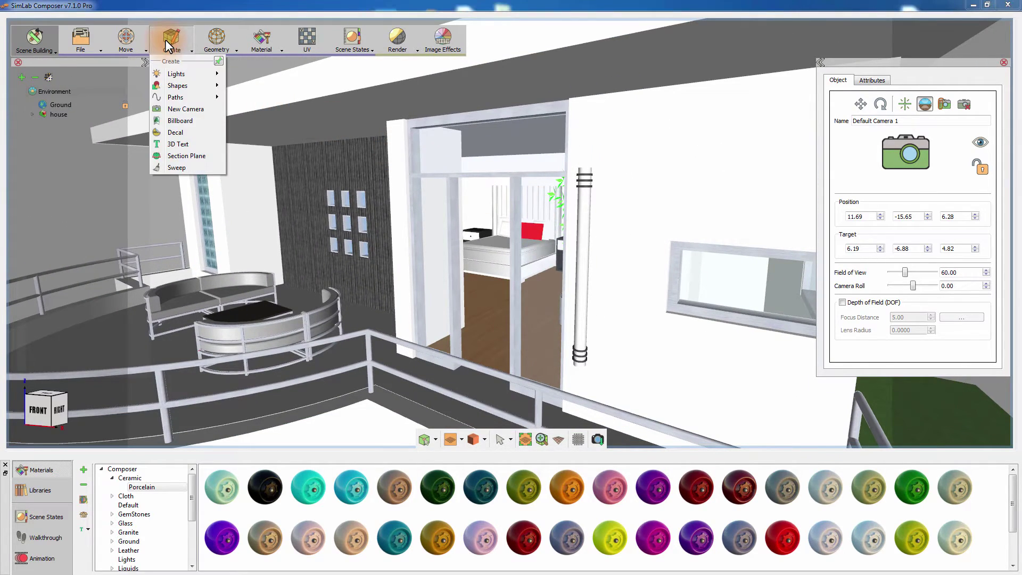
{"action": "mouse_move", "coordinate": [171, 71]}
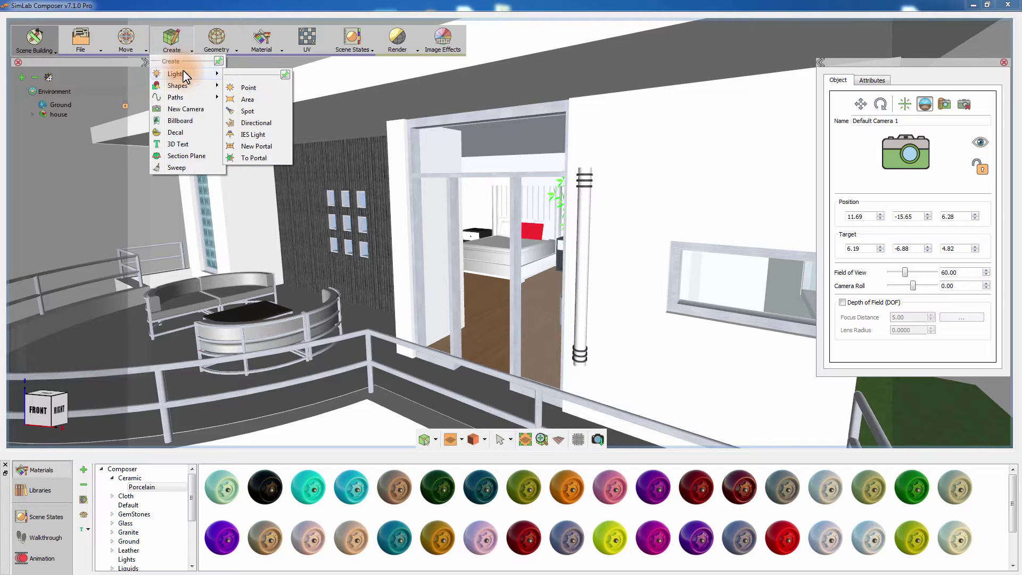
{"action": "left_click", "coordinate": [256, 145]}
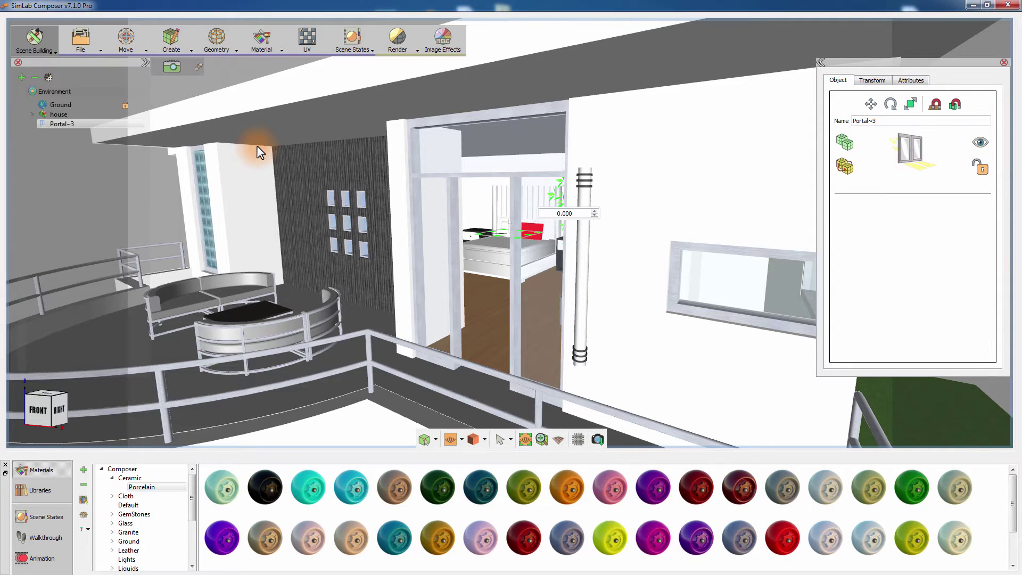
{"action": "right_click_drag", "start_coordinate": [435, 233], "coordinate": [462, 256]}
{"action": "left_click_drag", "start_coordinate": [494, 241], "coordinate": [325, 343]}
{"action": "right_click_drag", "start_coordinate": [404, 364], "coordinate": [640, 204]}
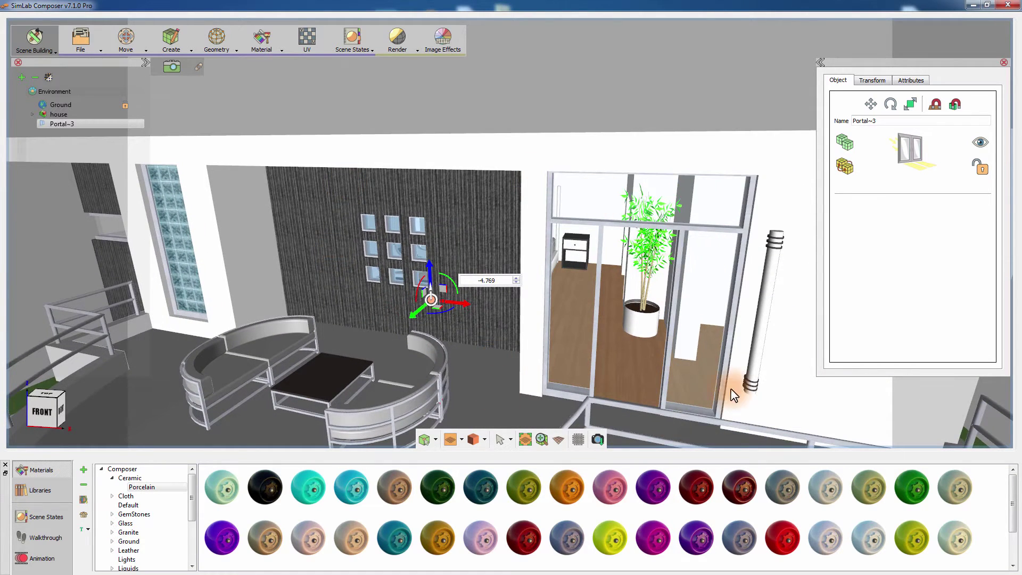
- Rotate the portal by -90 degrees so it stands upright
{"action": "right_click_drag", "start_coordinate": [732, 389], "coordinate": [376, 290]}
{"action": "left_click_drag", "start_coordinate": [368, 295], "coordinate": [415, 282]}
{"action": "type", "text": "-90"}
{"action": "key", "text": "Return"}
- Shift the upright portal across the balcony toward the front of the bedroom's glass doors
{"action": "left_click_drag", "start_coordinate": [374, 334], "coordinate": [334, 346]}
{"action": "right_click_drag", "start_coordinate": [293, 374], "coordinate": [511, 263]}
{"action": "left_click_drag", "start_coordinate": [511, 263], "coordinate": [614, 249]}
{"action": "right_click_drag", "start_coordinate": [614, 249], "coordinate": [635, 293]}
{"action": "left_click_drag", "start_coordinate": [632, 290], "coordinate": [630, 298]}
{"action": "right_click_drag", "start_coordinate": [660, 333], "coordinate": [612, 282]}
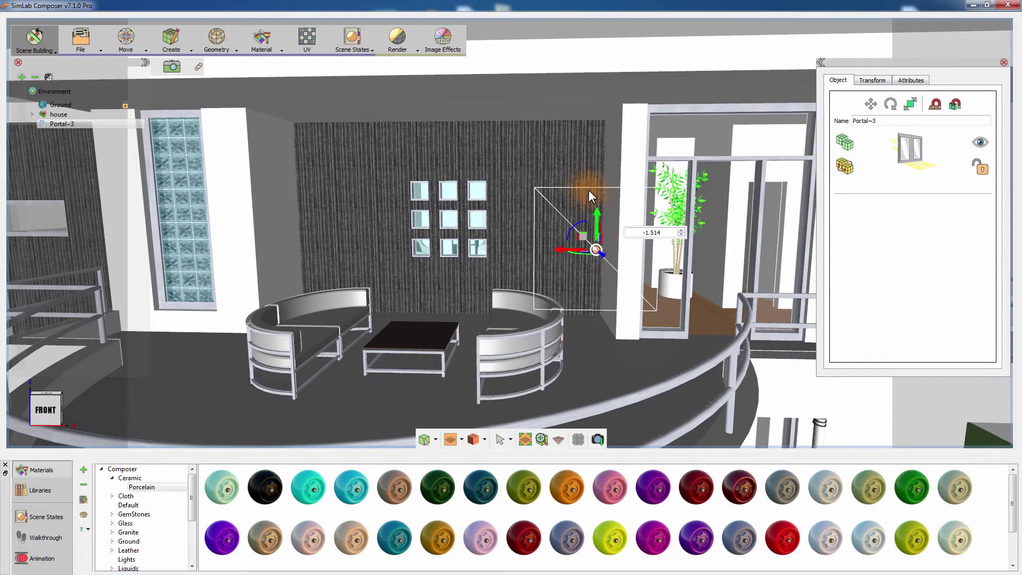
- Scale the portal up, widening both sides and raising its upper edge to cover the bedroom's glass doors
{"action": "left_click_drag", "start_coordinate": [599, 249], "coordinate": [635, 238]}
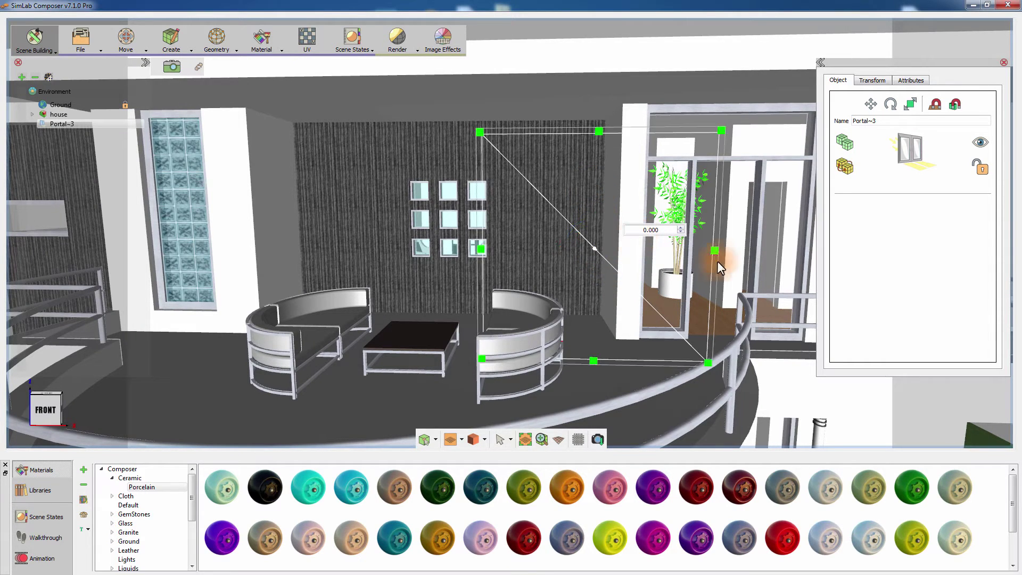
{"action": "left_click_drag", "start_coordinate": [484, 250], "coordinate": [298, 247]}
{"action": "middle_click_drag", "start_coordinate": [660, 244], "coordinate": [543, 248]}
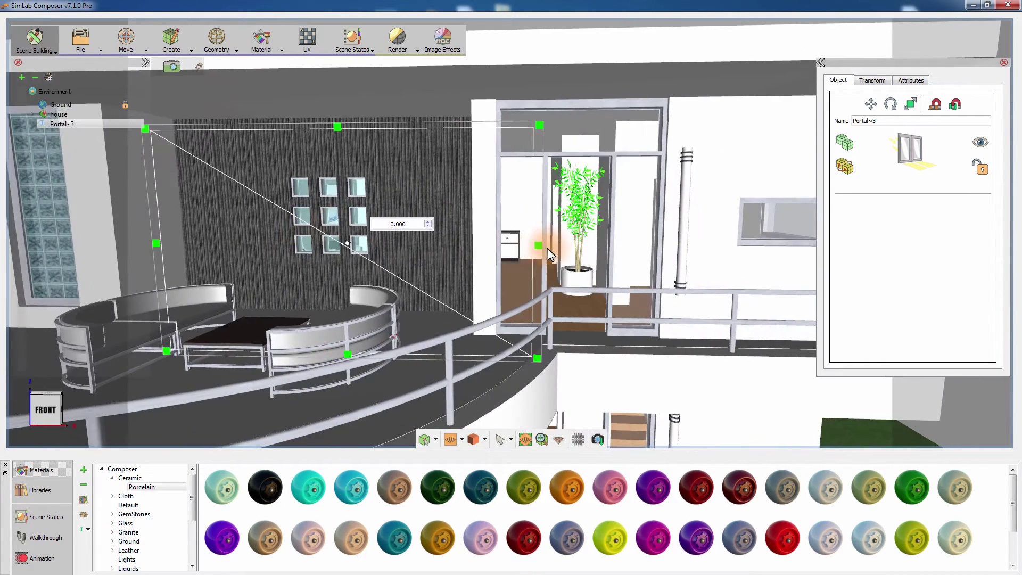
{"action": "left_click_drag", "start_coordinate": [543, 247], "coordinate": [712, 237]}
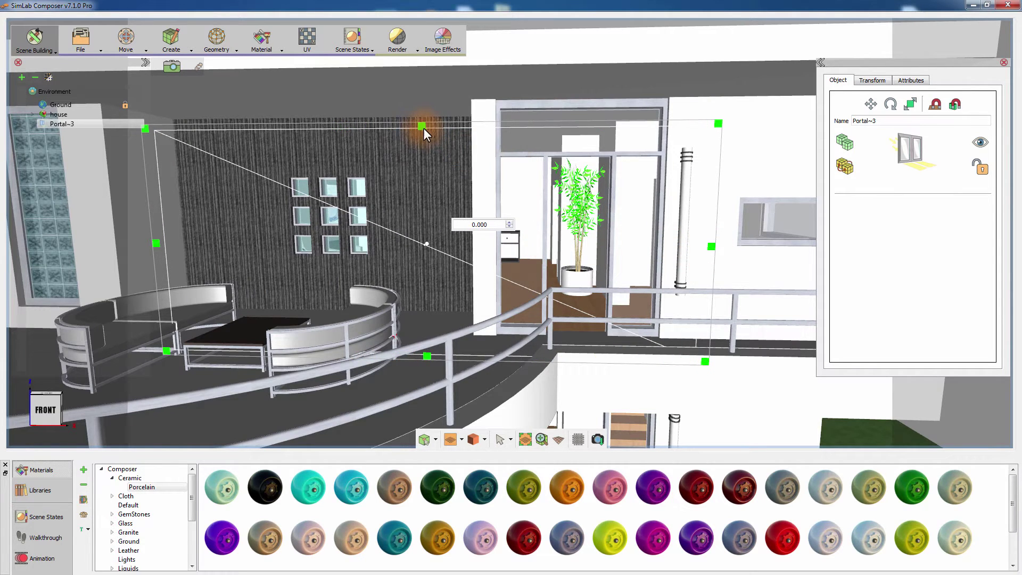
{"action": "left_click_drag", "start_coordinate": [422, 127], "coordinate": [423, 83]}
- Render the scene in real time with the portal in front of the bedroom doors
{"action": "left_click", "coordinate": [656, 178]}
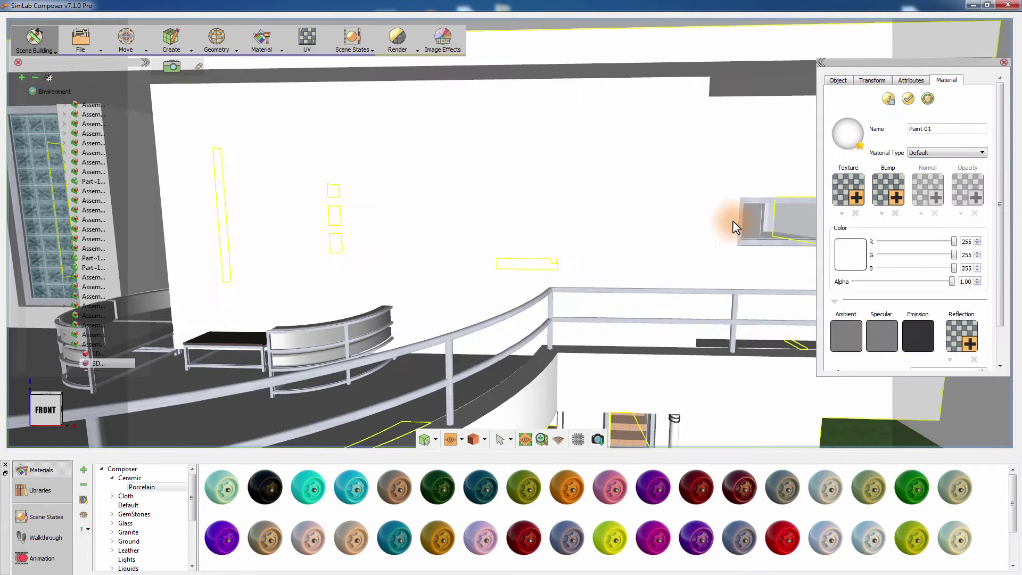
{"action": "middle_click_drag", "start_coordinate": [716, 228], "coordinate": [598, 190]}
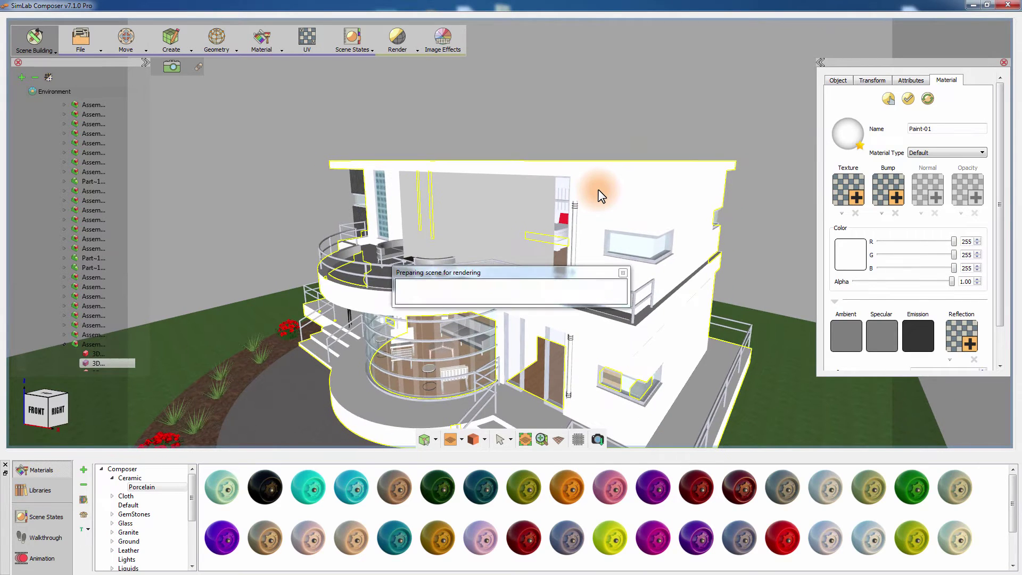
{"action": "key", "text": "ctrl+r"}
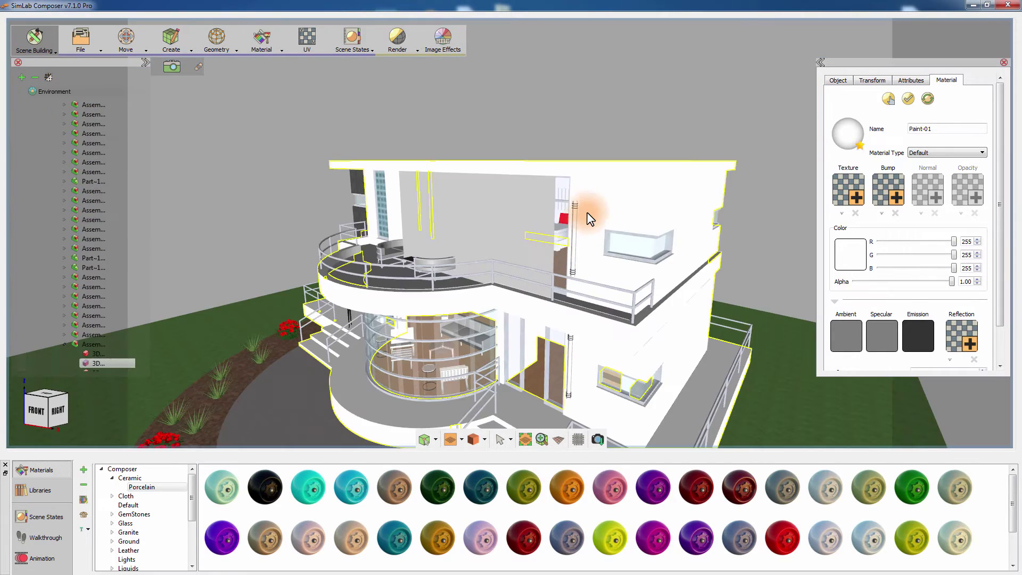
- Set the environment's sky strength to 4 for the bedroom scene
{"action": "right_click_drag", "start_coordinate": [589, 216], "coordinate": [588, 296]}
{"action": "scroll", "coordinate": [588, 296], "scroll_direction": "up", "scroll_amount": 8}
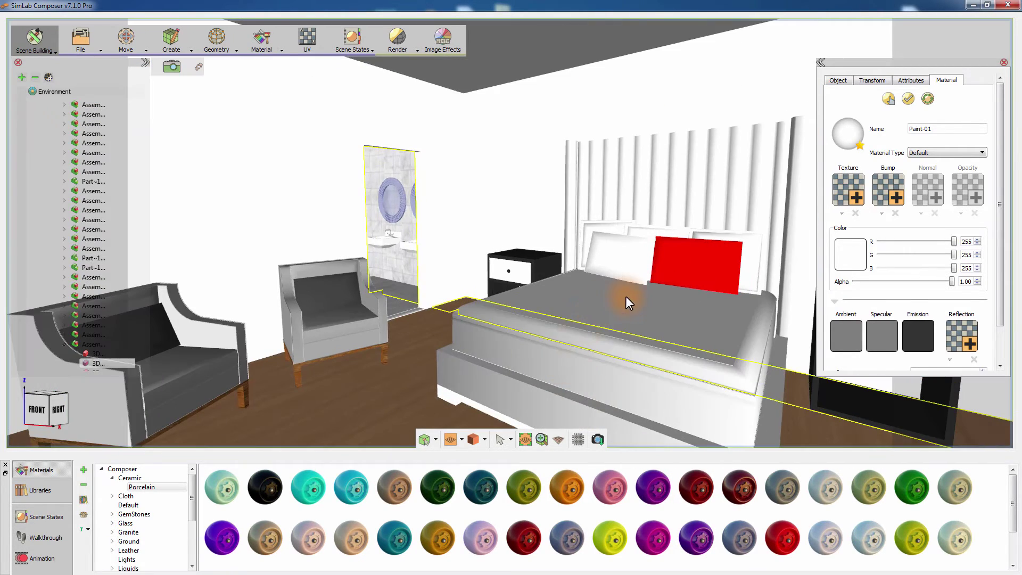
{"action": "scroll", "coordinate": [651, 282], "scroll_direction": "down", "scroll_amount": 5}
{"action": "left_click_drag", "start_coordinate": [626, 275], "coordinate": [485, 276]}
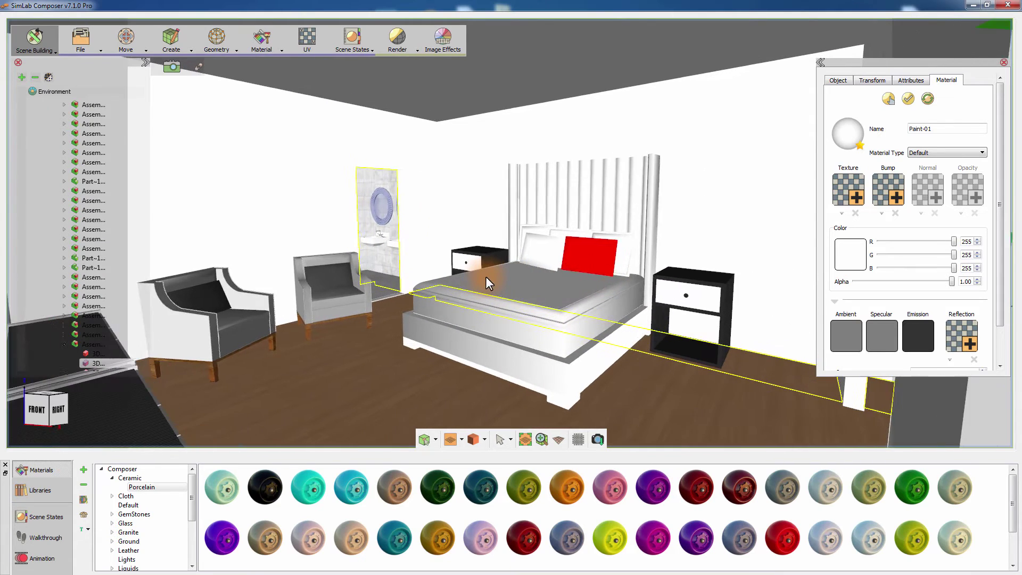
{"action": "scroll", "coordinate": [507, 260], "scroll_direction": "down", "scroll_amount": 3}
{"action": "scroll", "coordinate": [507, 263], "scroll_direction": "up", "scroll_amount": 1}
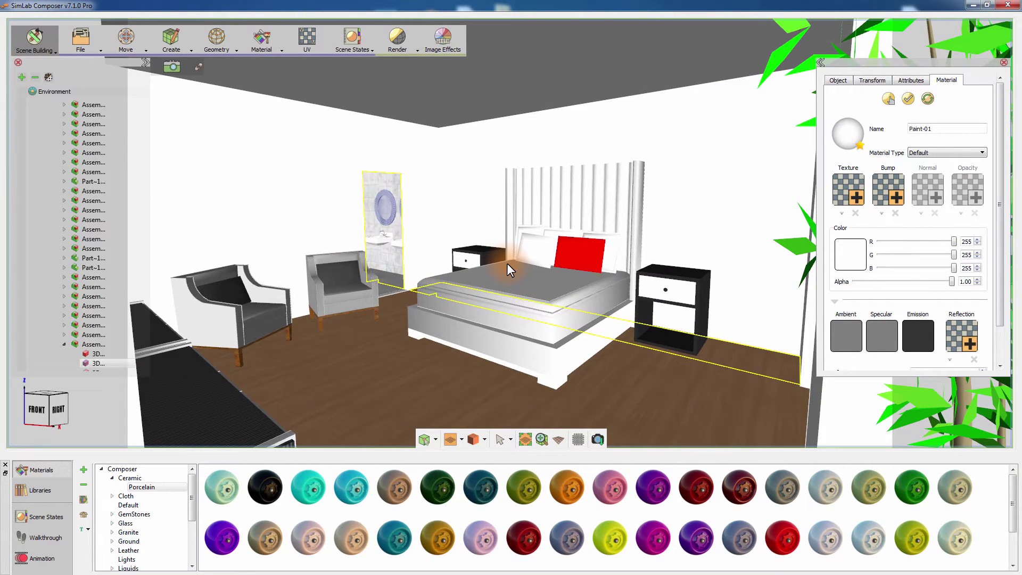
{"action": "left_click", "coordinate": [340, 215]}
{"action": "left_click", "coordinate": [63, 94]}
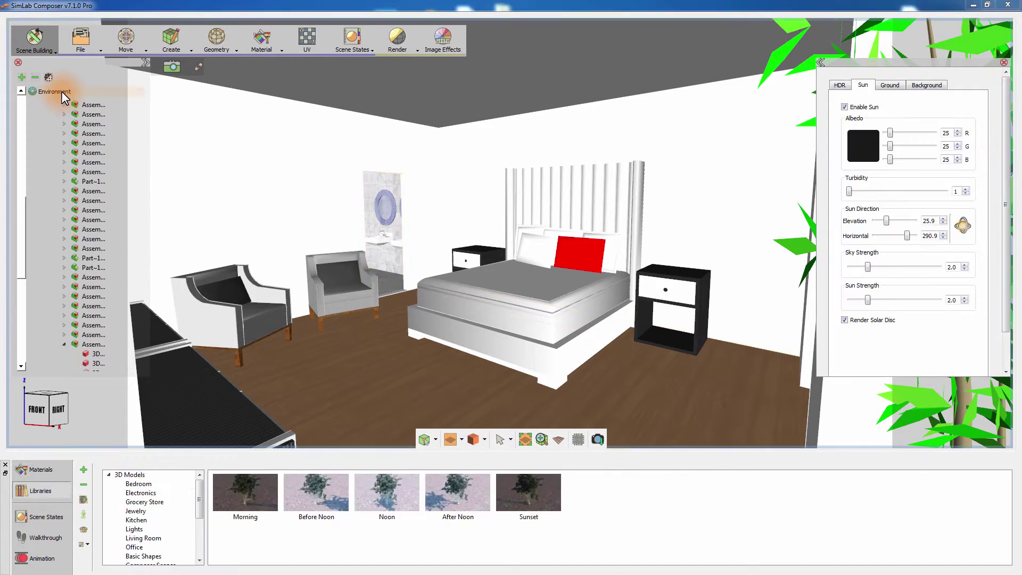
{"action": "double_click", "coordinate": [956, 267]}
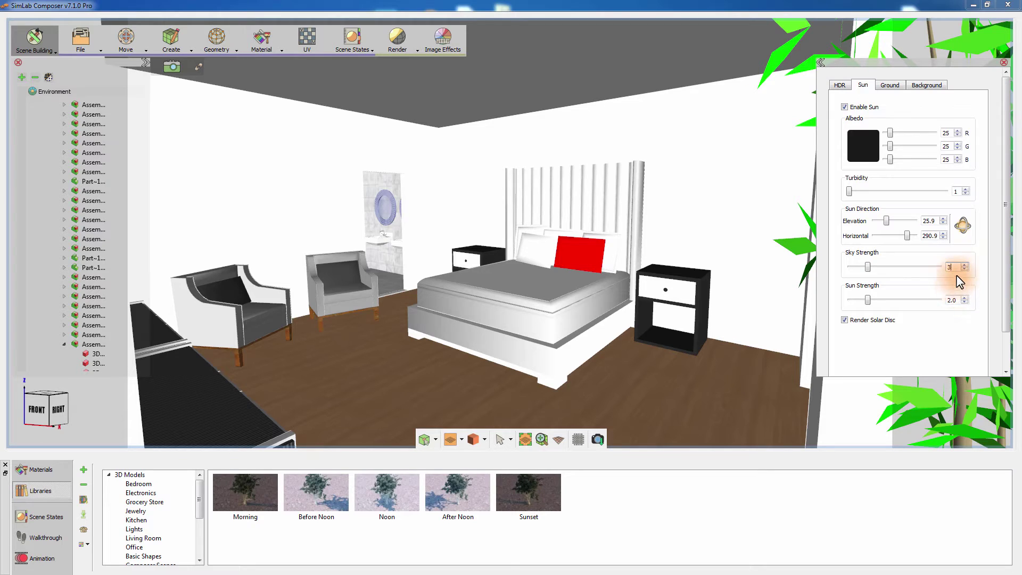
{"action": "type", "text": "3"}
{"action": "left_click_drag", "start_coordinate": [952, 267], "coordinate": [945, 268]}
{"action": "type", "text": "4"}
- Render the bedroom in real time with the current sky and sun strengths, and stop the render after inspecting the lighting
{"action": "double_click", "coordinate": [956, 300]}
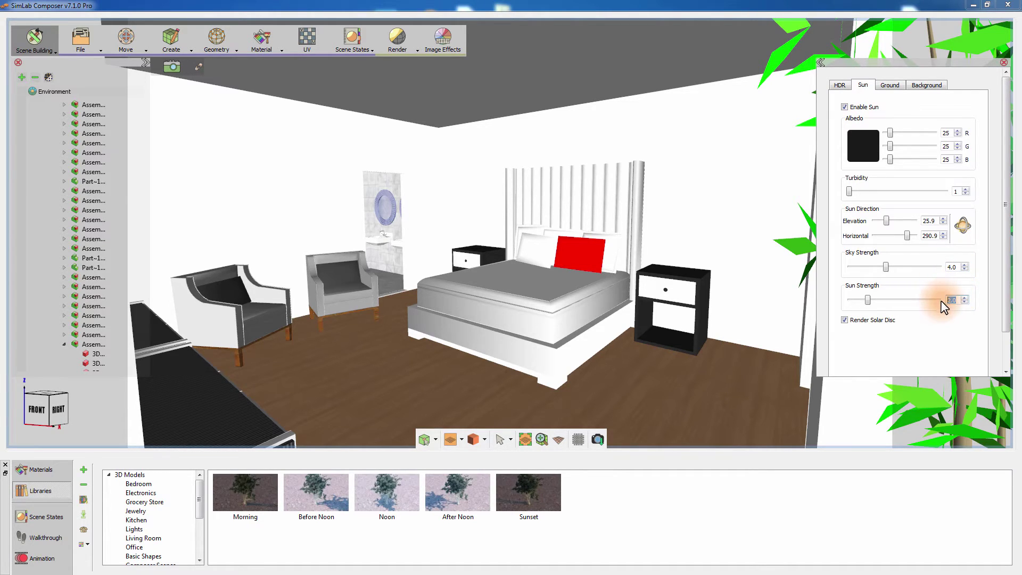
{"action": "left_click", "coordinate": [953, 268]}
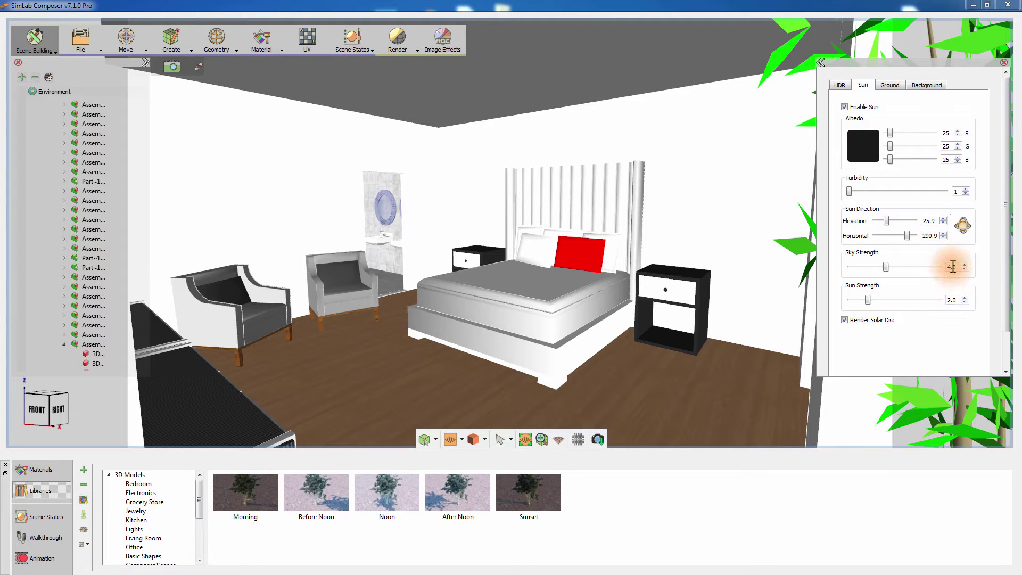
{"action": "middle_click_drag", "start_coordinate": [542, 215], "coordinate": [551, 214]}
{"action": "left_click_drag", "start_coordinate": [552, 219], "coordinate": [535, 219]}
{"action": "left_click", "coordinate": [394, 46]}
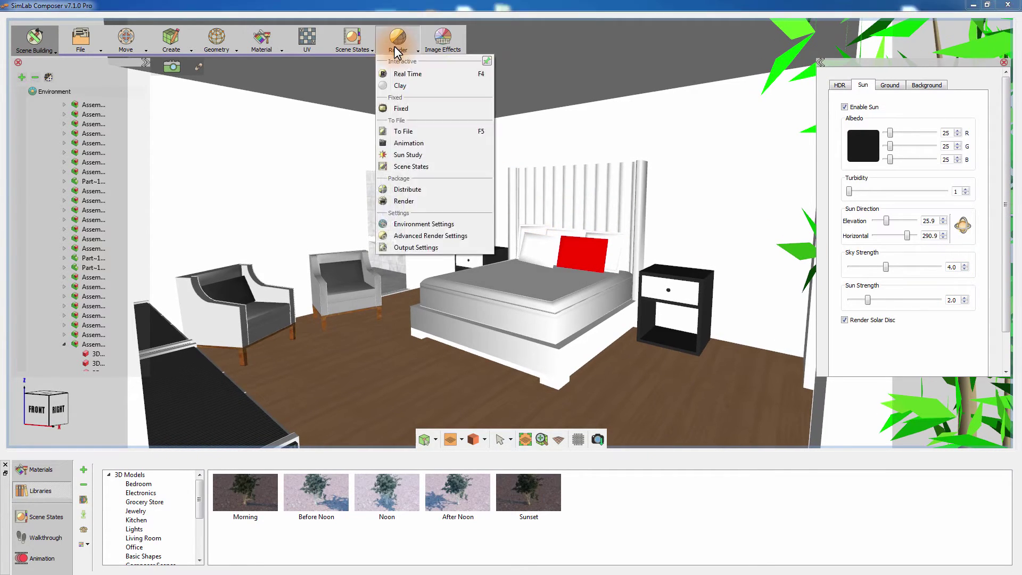
{"action": "left_click", "coordinate": [400, 74]}
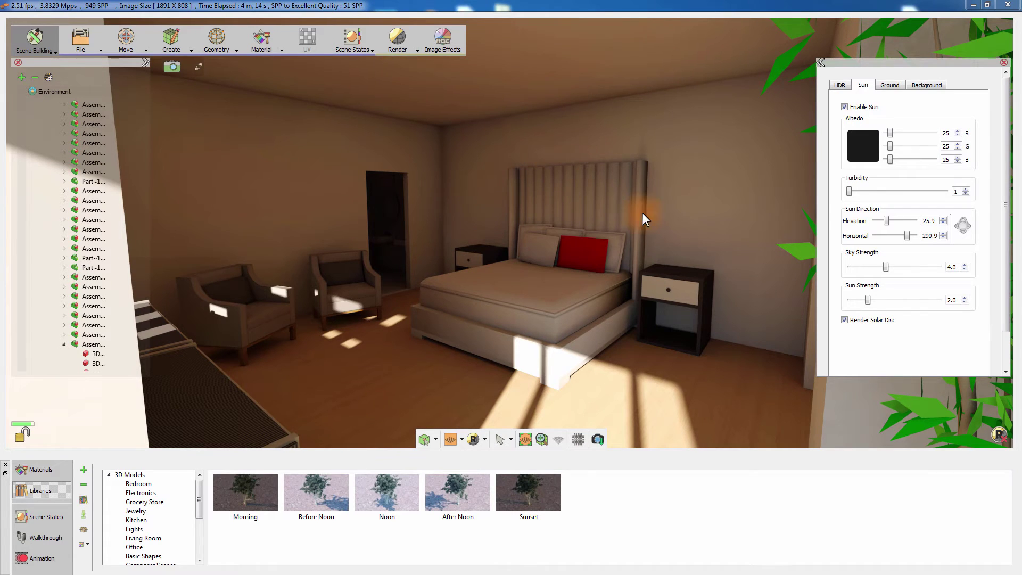
{"action": "left_click", "coordinate": [1000, 435]}
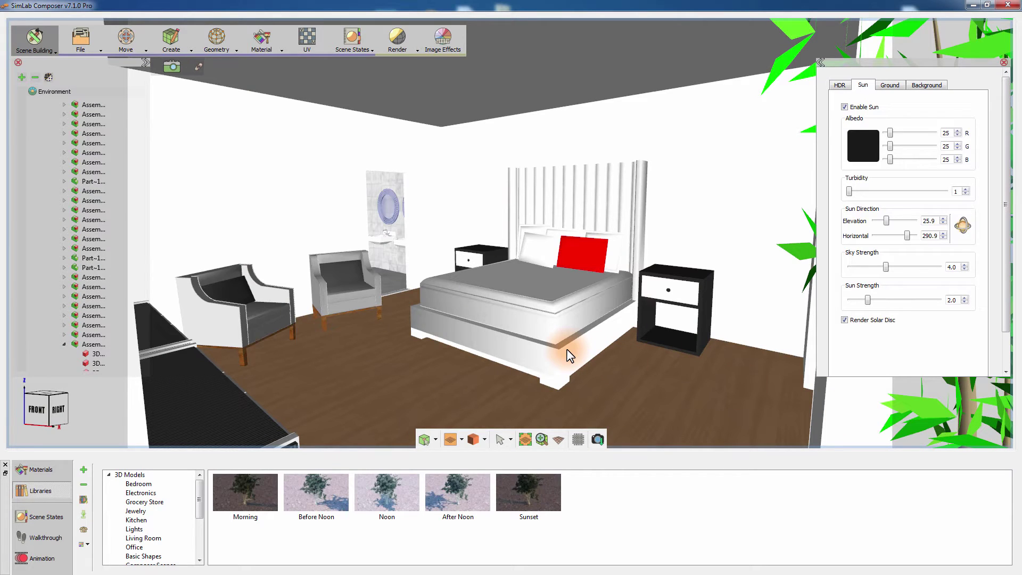
- Place an IES light on the bedroom ceiling near the back corner and set its power to 10
{"action": "left_click", "coordinate": [182, 43]}
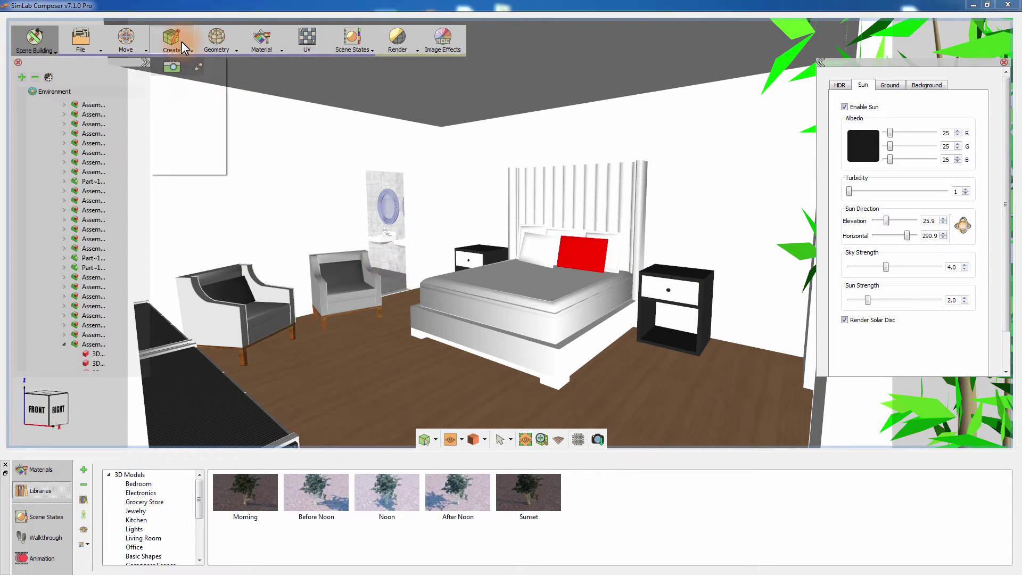
{"action": "mouse_move", "coordinate": [179, 73]}
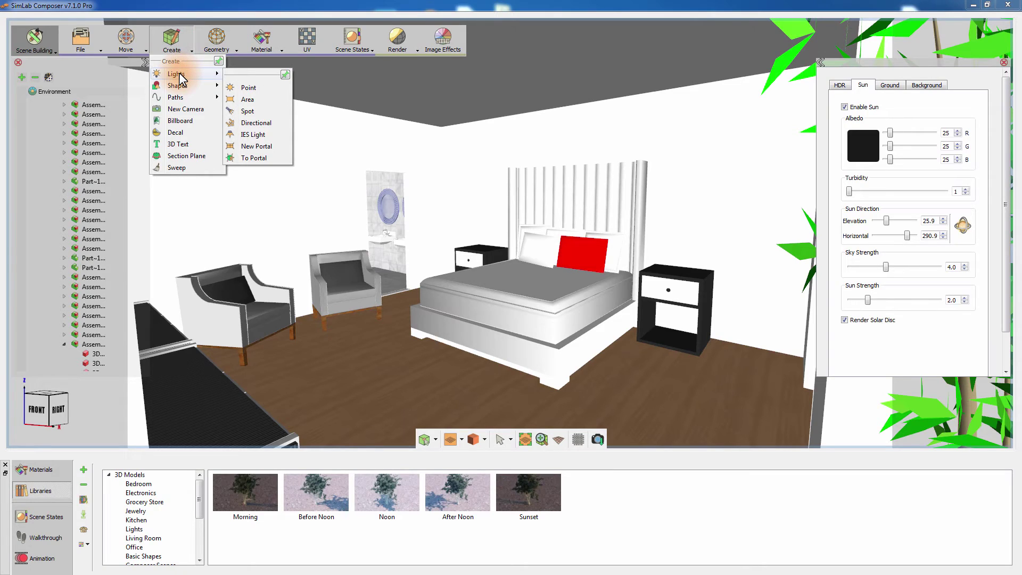
{"action": "left_click", "coordinate": [257, 134]}
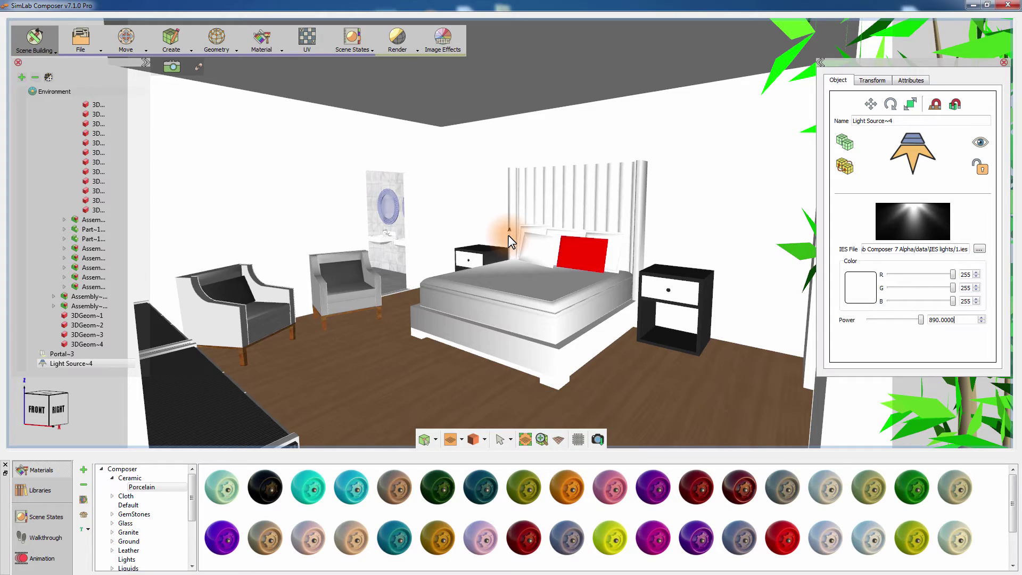
{"action": "left_click", "coordinate": [436, 97]}
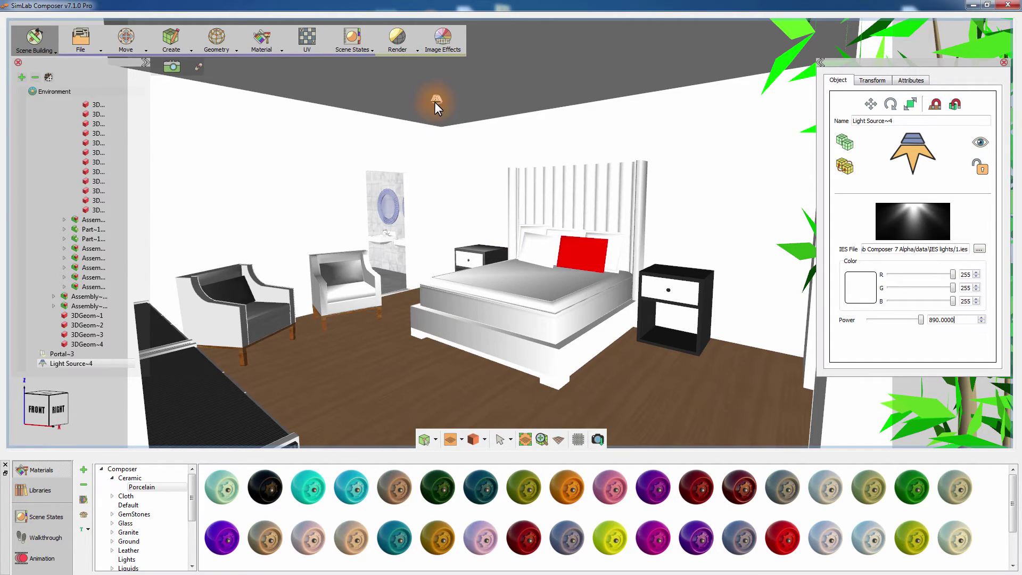
{"action": "double_click", "coordinate": [928, 320]}
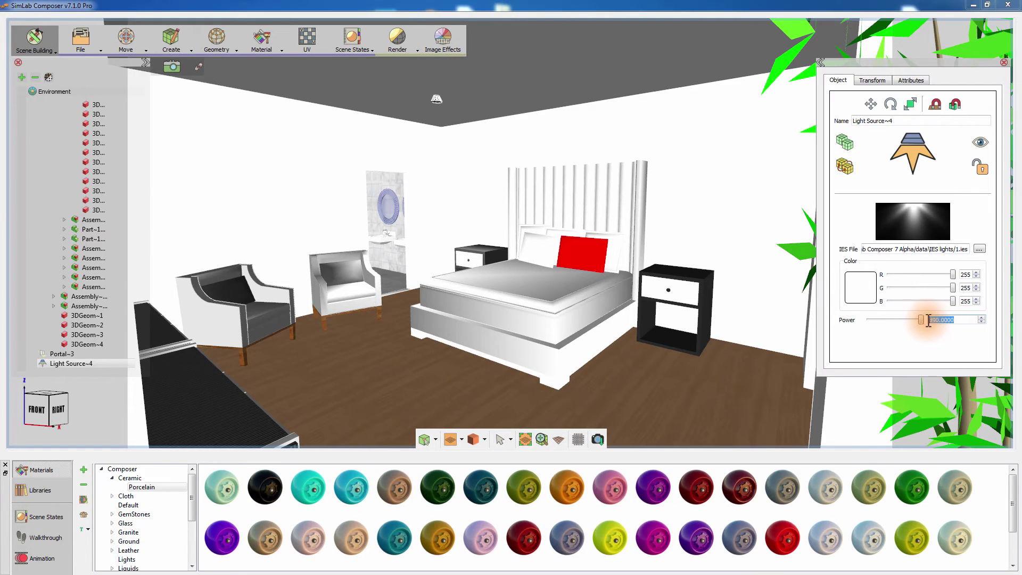
{"action": "type", "text": "10"}
{"action": "key", "text": "Return"}
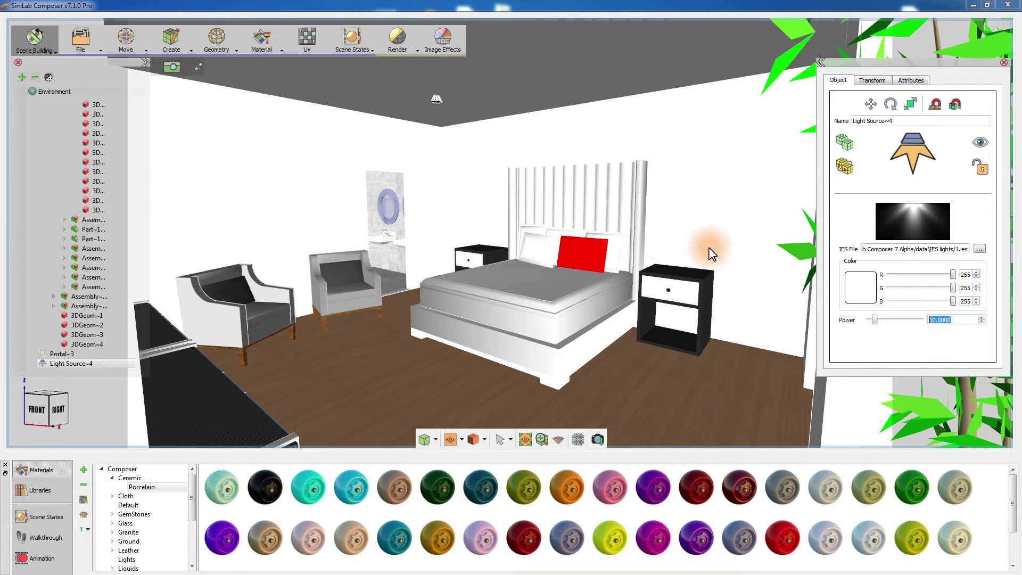
- Duplicate the ceiling IES light and move the copy about 3.035 along the red axis toward the nearer nightstand's side
{"action": "left_click", "coordinate": [436, 99]}
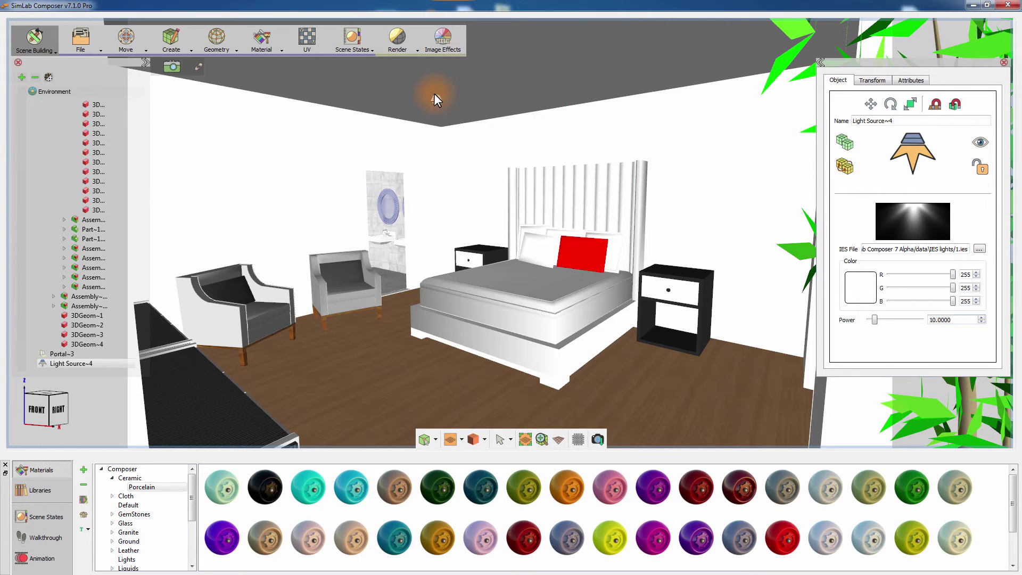
{"action": "key", "text": "ctrl+d"}
{"action": "key", "text": "m"}
{"action": "left_click_drag", "start_coordinate": [462, 88], "coordinate": [752, 131]}
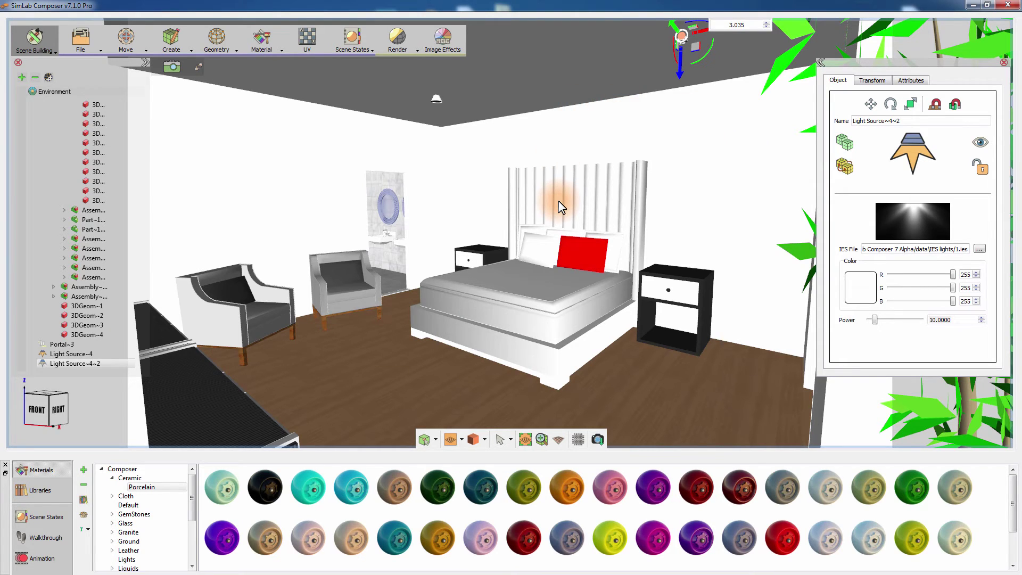
- Snap a Sidelamp_B from the Lights library onto the far nightstand and copy it about 3.174 across onto the near nightstand
{"action": "left_click", "coordinate": [40, 490]}
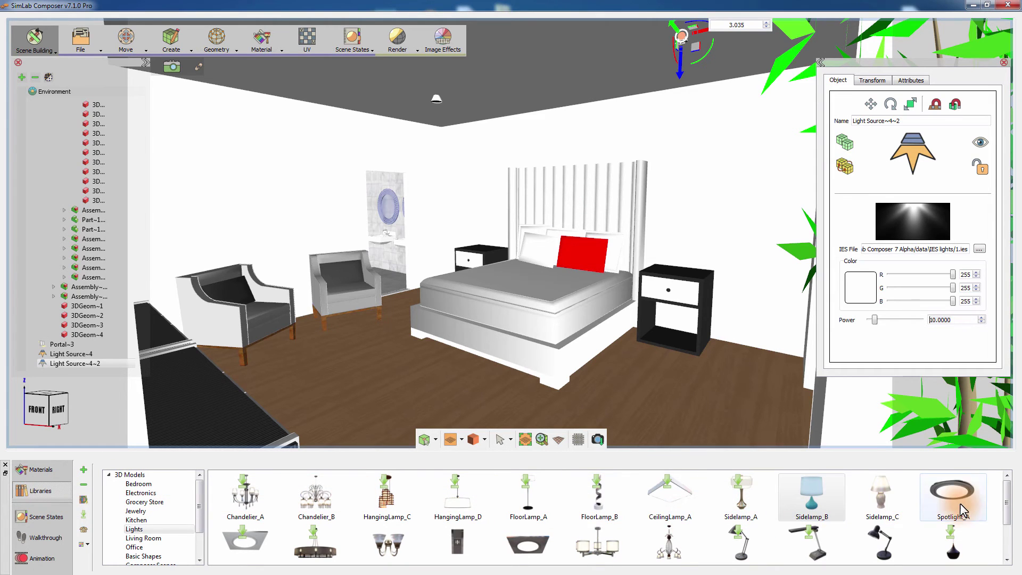
{"action": "mouse_move", "coordinate": [1006, 502]}
{"action": "left_mouse_down"}
{"action": "mouse_move", "coordinate": [1004, 539]}
{"action": "mouse_move", "coordinate": [1006, 497]}
{"action": "left_mouse_up"}
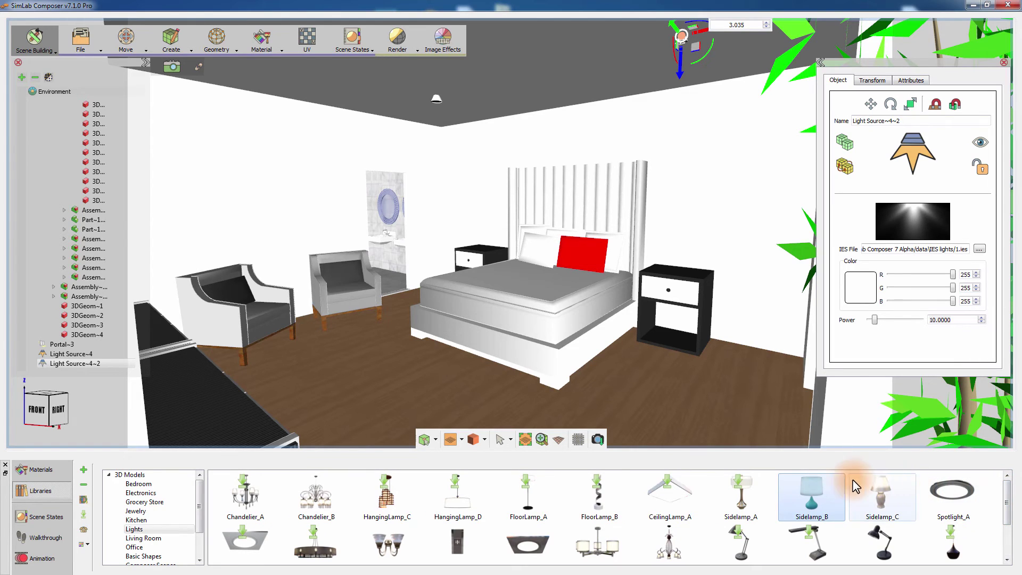
{"action": "left_click_drag", "start_coordinate": [813, 501], "coordinate": [522, 296]}
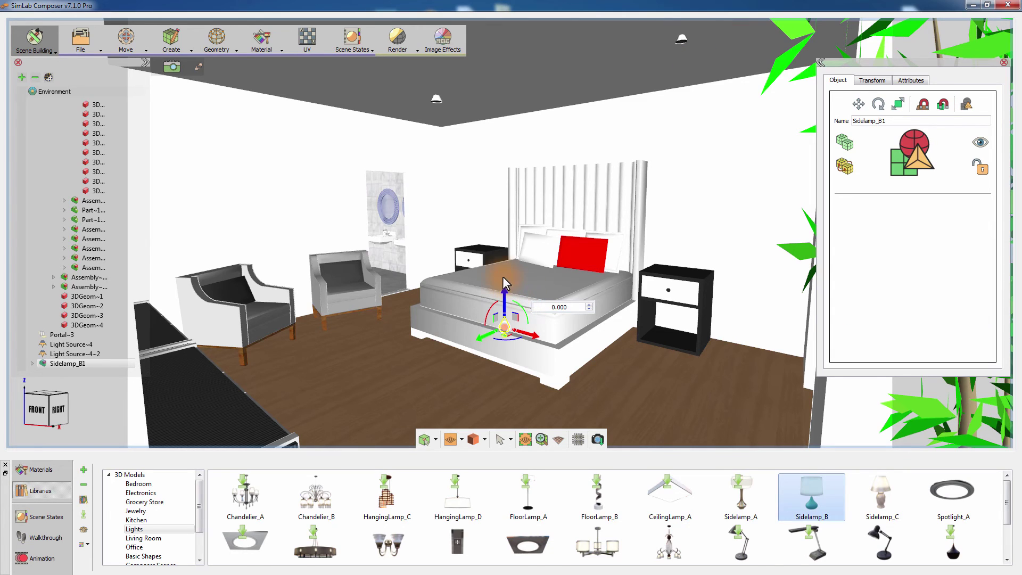
{"action": "key", "text": "s"}
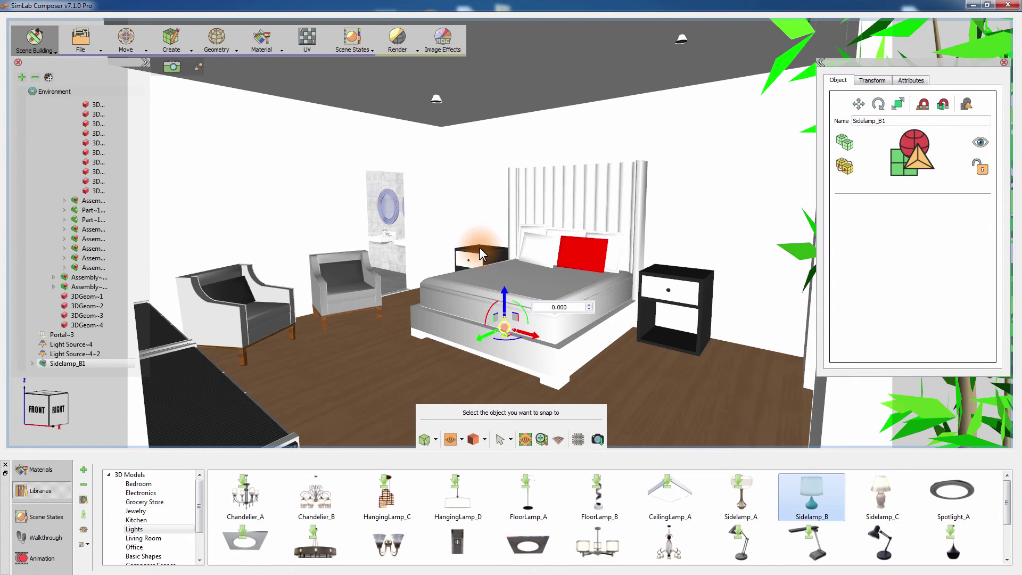
{"action": "left_click", "coordinate": [479, 247]}
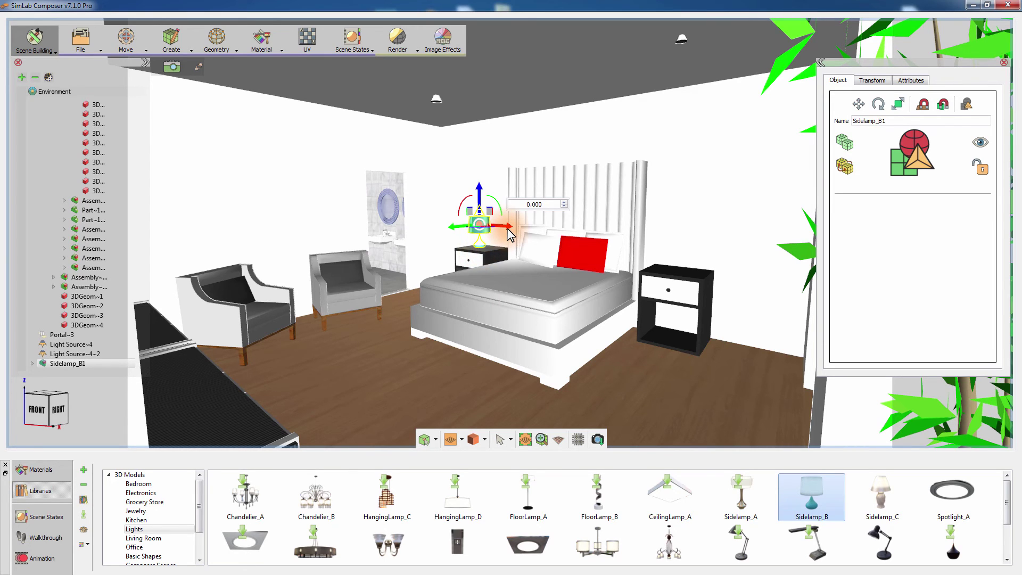
{"action": "left_click_drag", "start_coordinate": [508, 227], "coordinate": [738, 284], "text": "ctrl"}
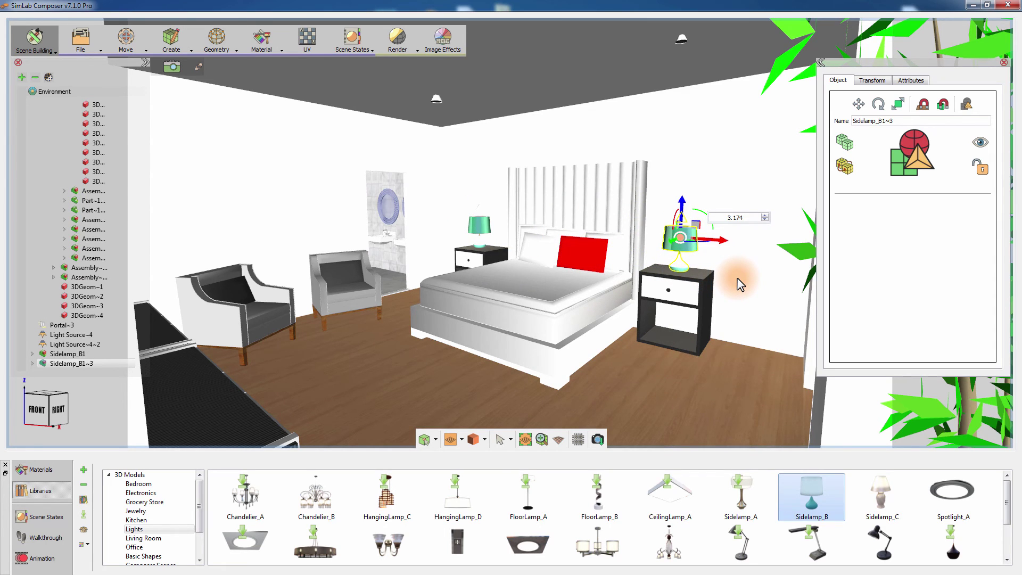
- Render the bedroom in real time with the two ceiling IES lights and the nightstand lamps
{"action": "left_click", "coordinate": [398, 53]}
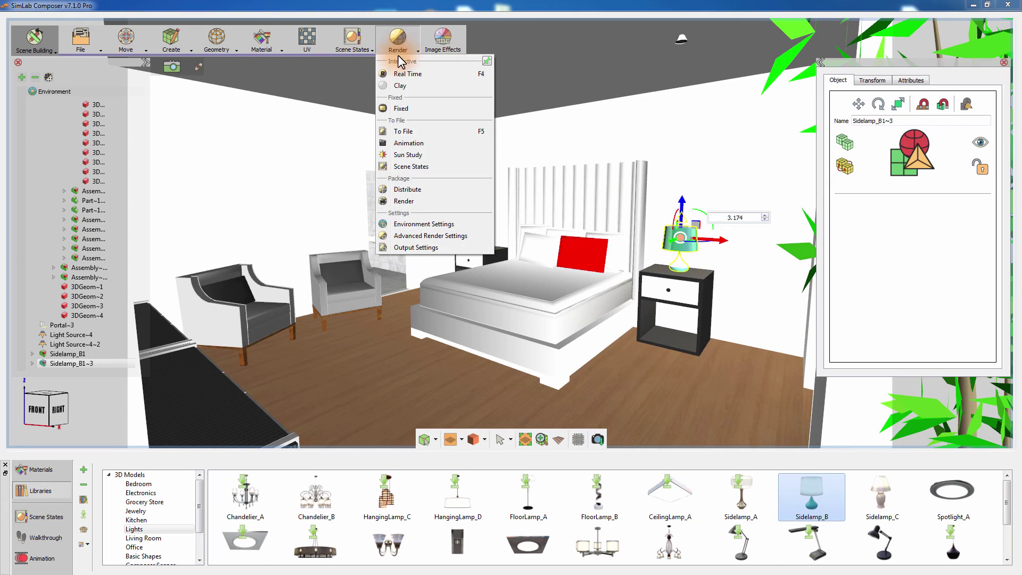
{"action": "left_click", "coordinate": [404, 73]}
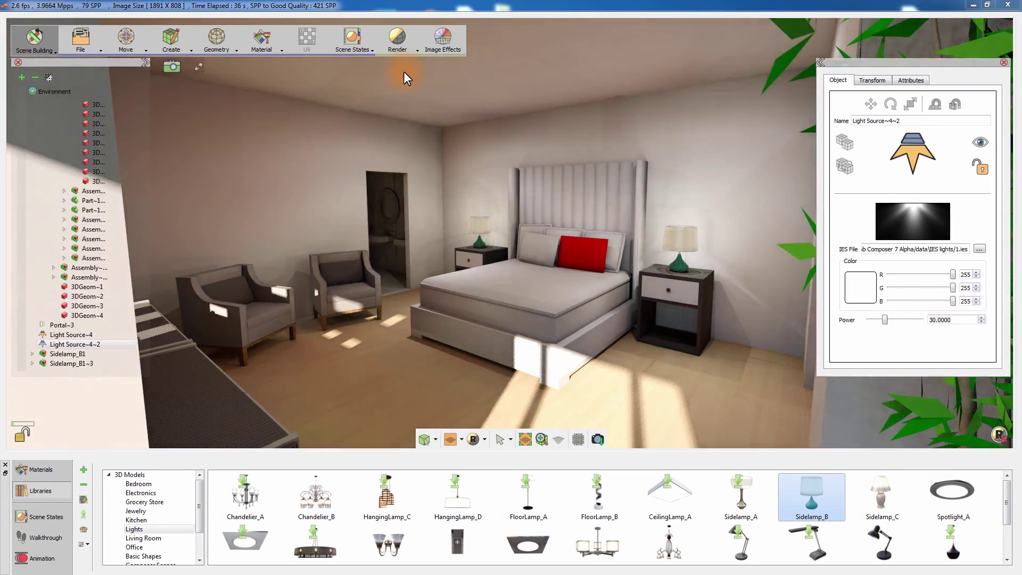